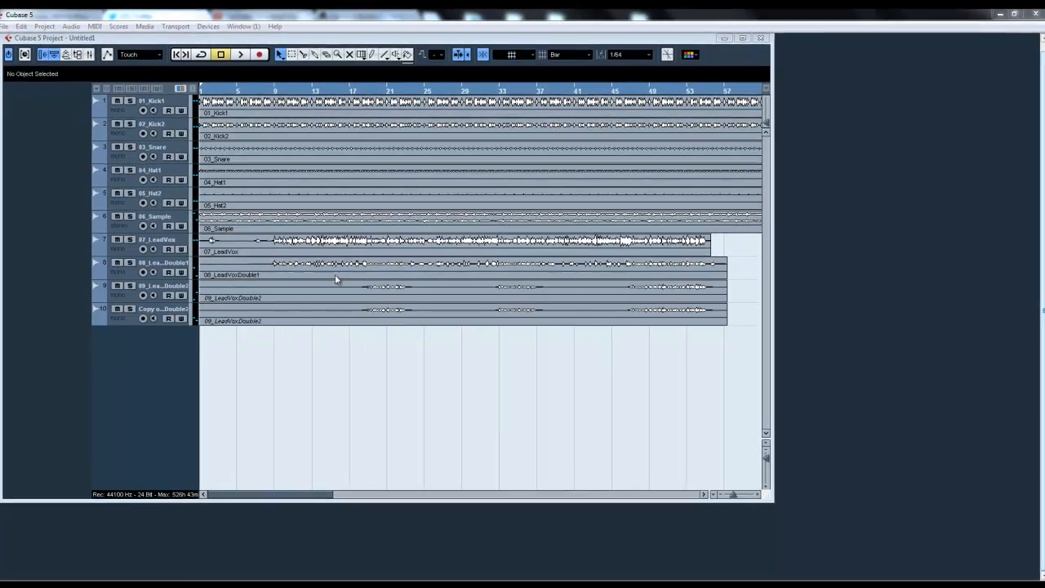
Step: Look through the project's tracks from the drums to the copied LeadVoxDouble2 vocal, finishing with 01_Kick1 selected
{"action": "left_click", "coordinate": [118, 132]}
{"action": "left_click", "coordinate": [120, 155]}
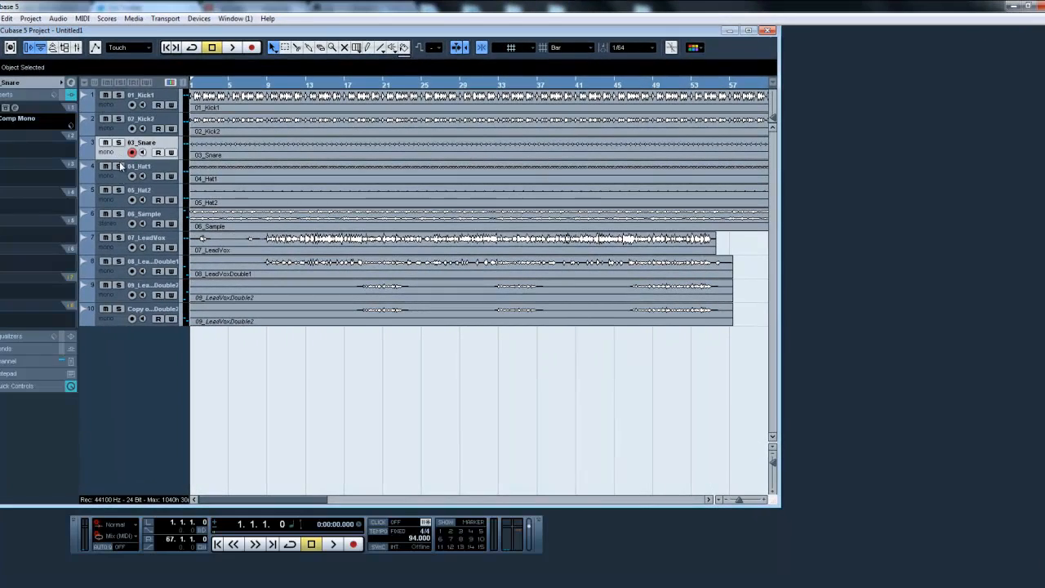
{"action": "left_click", "coordinate": [120, 178]}
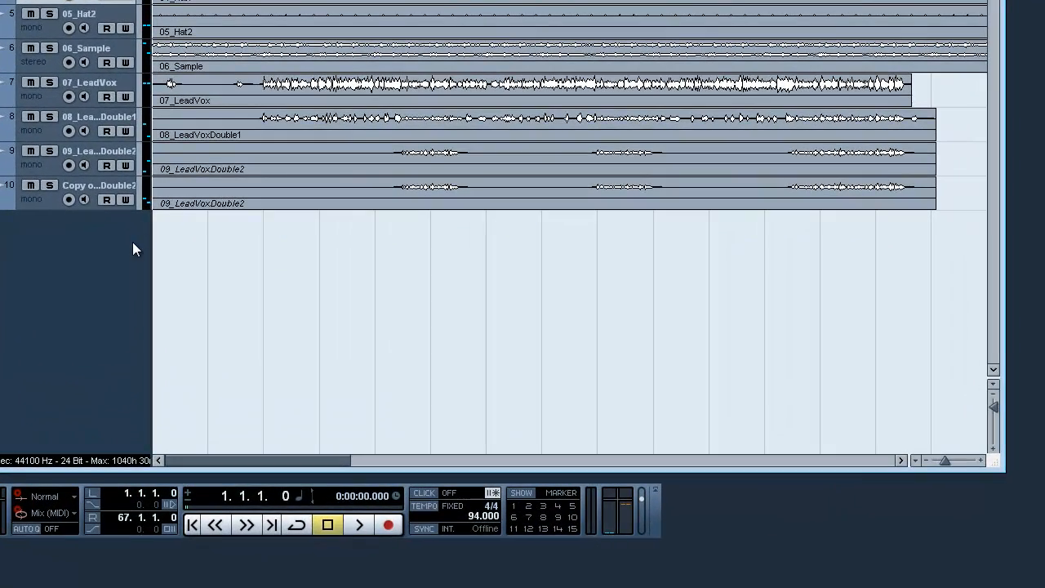
{"action": "left_click", "coordinate": [188, 204]}
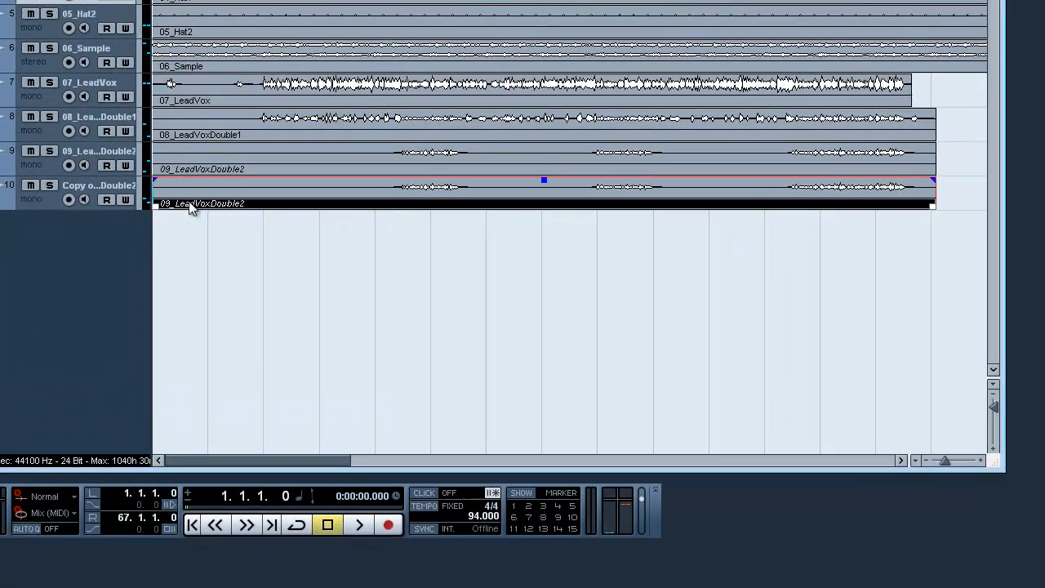
{"action": "left_click", "coordinate": [83, 199]}
{"action": "left_click", "coordinate": [69, 200]}
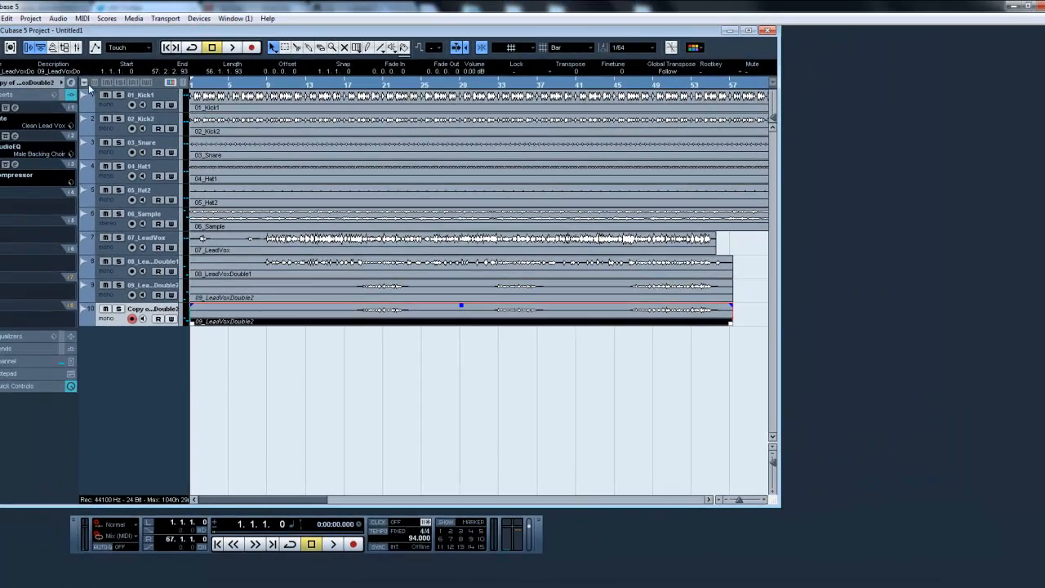
{"action": "left_click", "coordinate": [111, 105]}
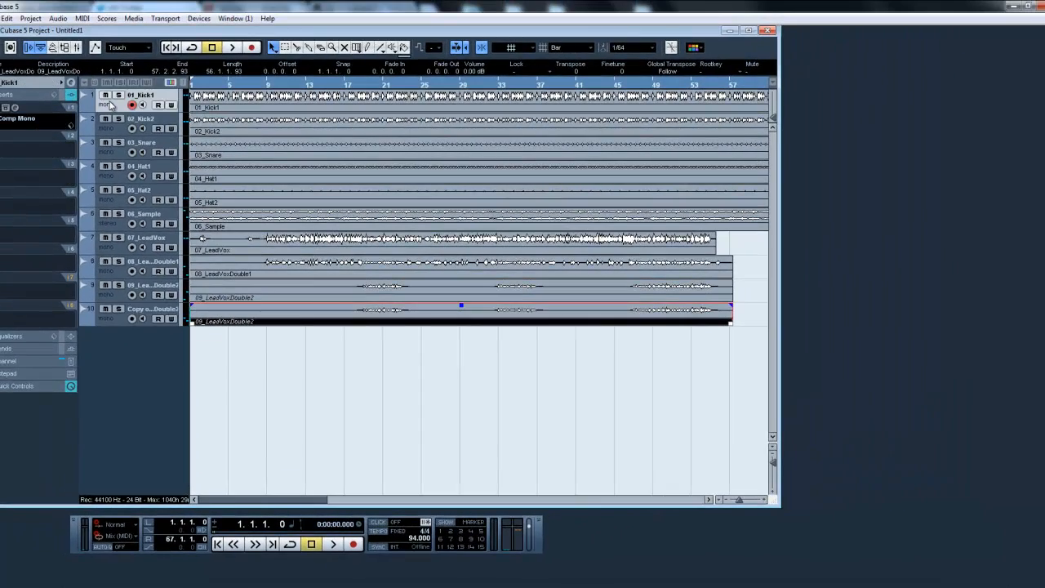
Step: Open the Mixer, play the song and reset the Stereo Out peak meter to check the mix's peak level
{"action": "left_click", "coordinate": [197, 18]}
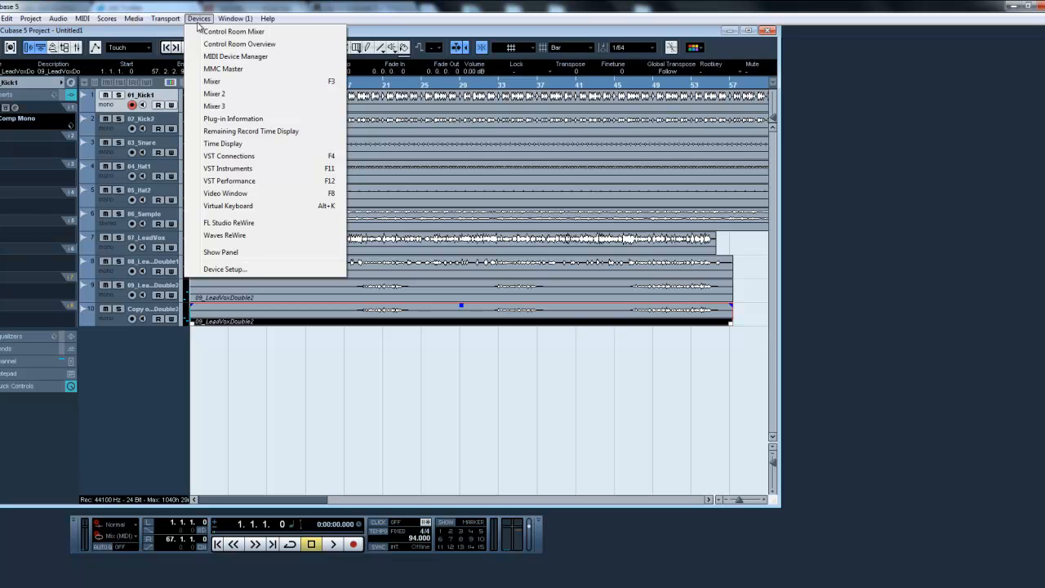
{"action": "left_click", "coordinate": [236, 85]}
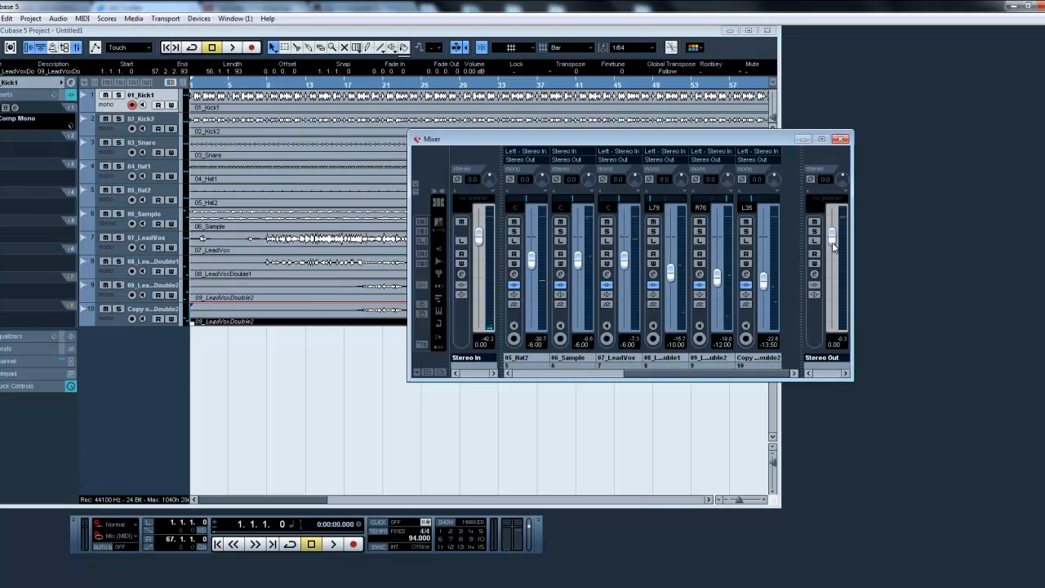
{"action": "left_click", "coordinate": [846, 341]}
{"action": "key", "text": "space"}
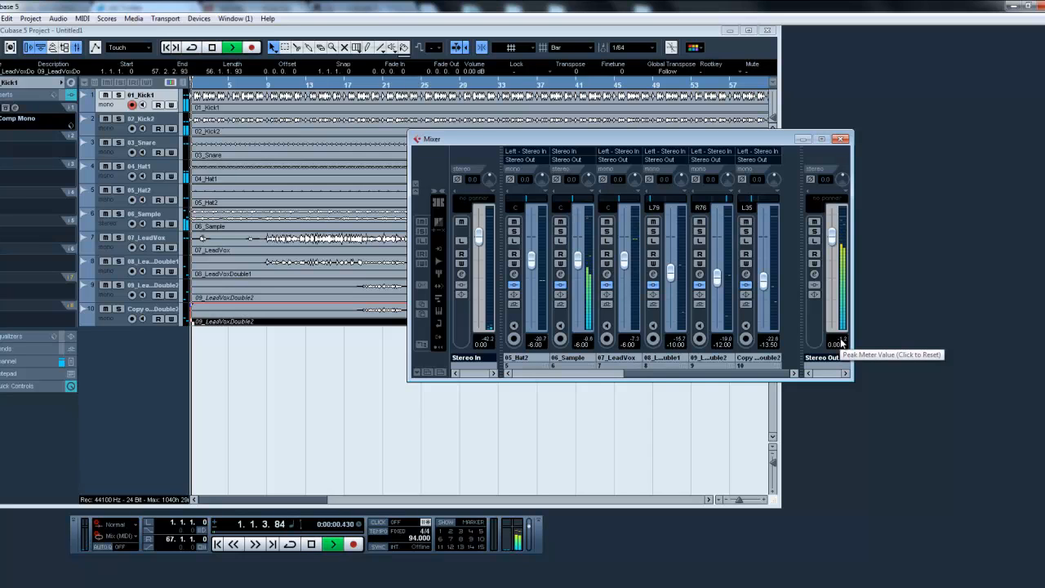
{"action": "left_click", "coordinate": [841, 342]}
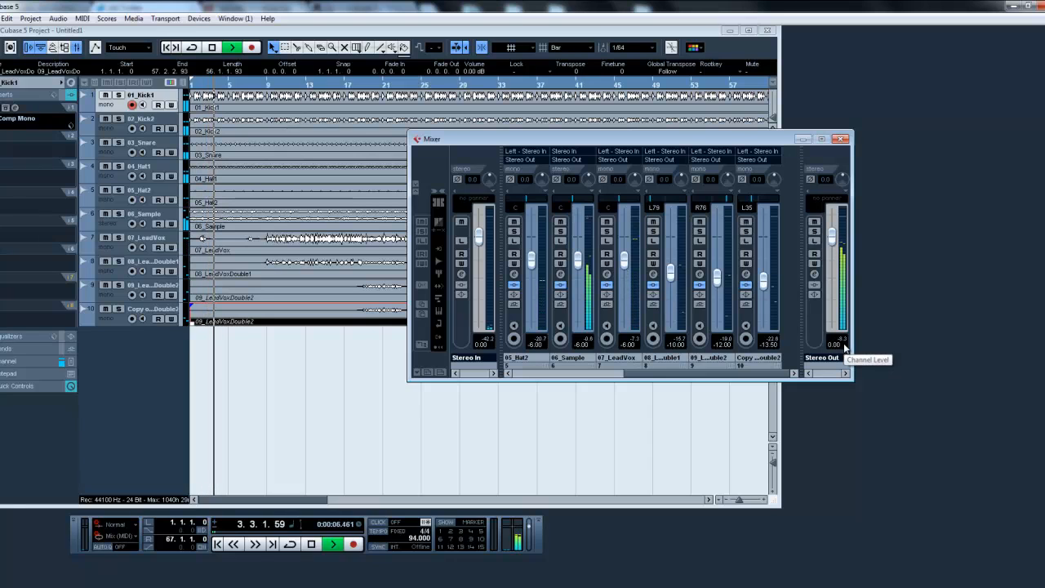
{"action": "key", "text": "space"}
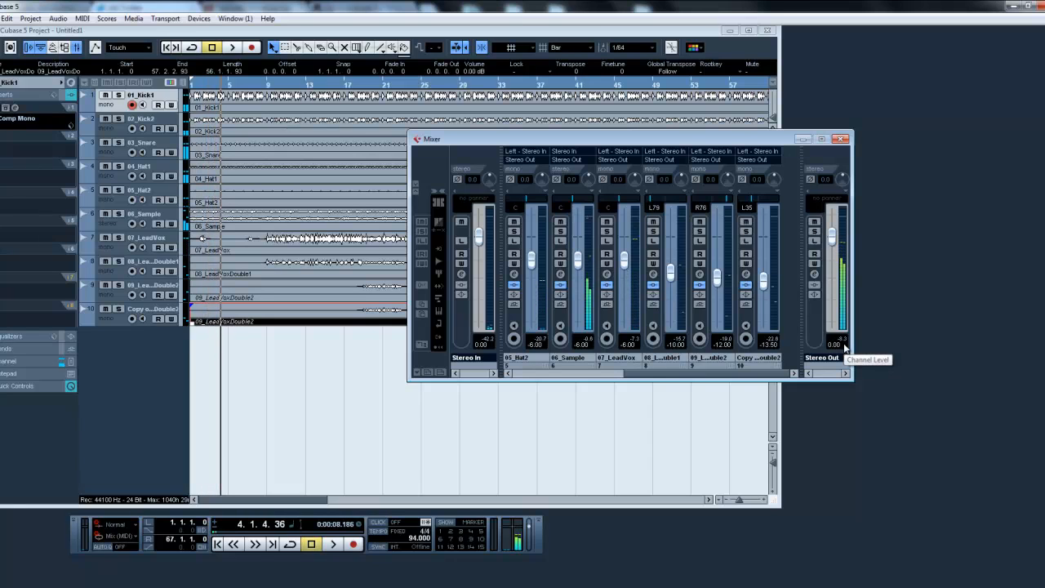
Step: Return the playhead to the project start and bring the Mixer to the front
{"action": "left_click", "coordinate": [261, 85]}
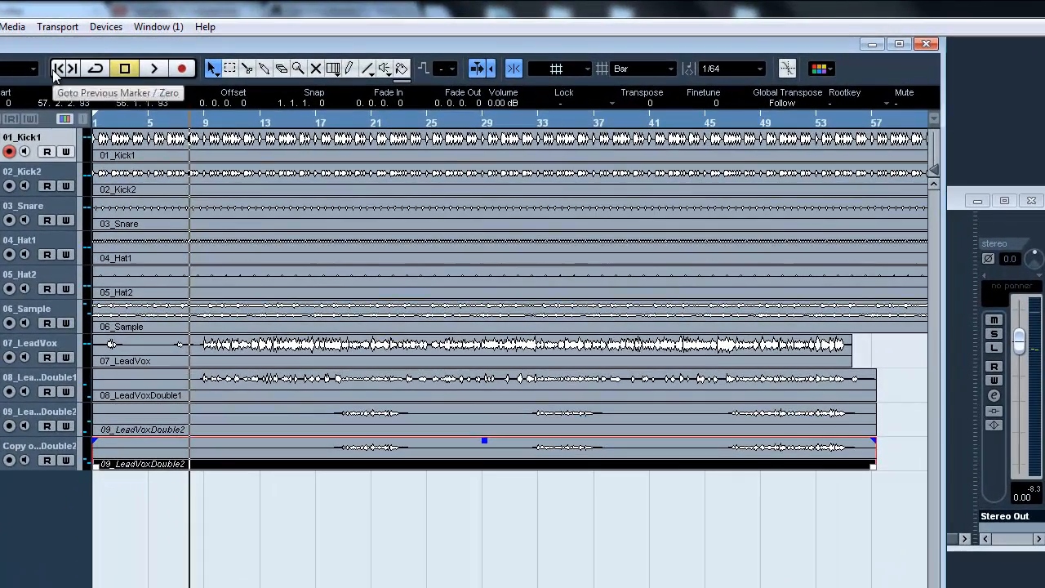
{"action": "left_click", "coordinate": [55, 72]}
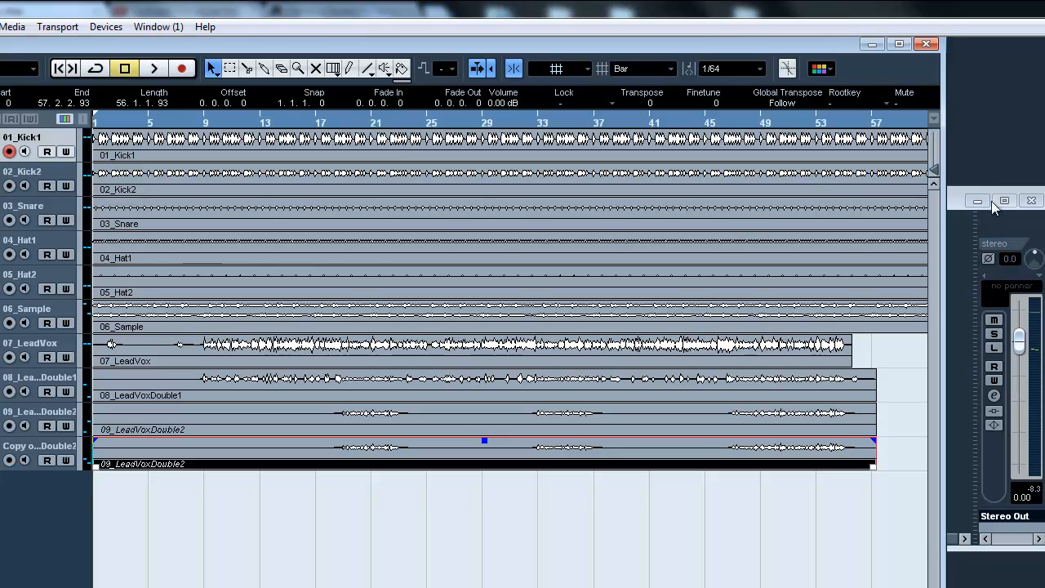
{"action": "left_click", "coordinate": [954, 200]}
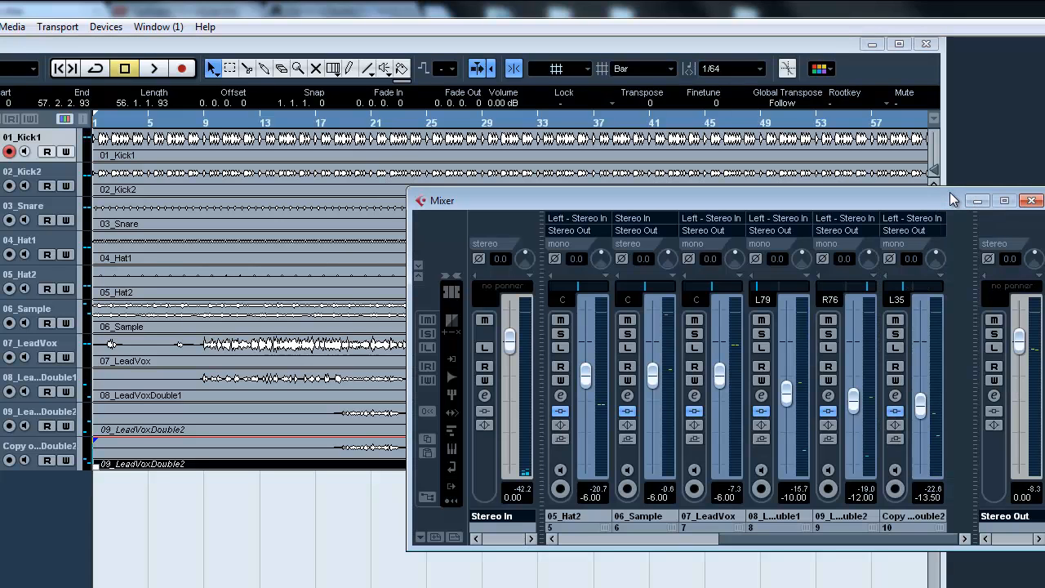
Step: Open the Stereo Out channel settings, enable the iZotope Ozone 4 insert in slot 1 and open its editor
{"action": "left_click", "coordinate": [997, 396]}
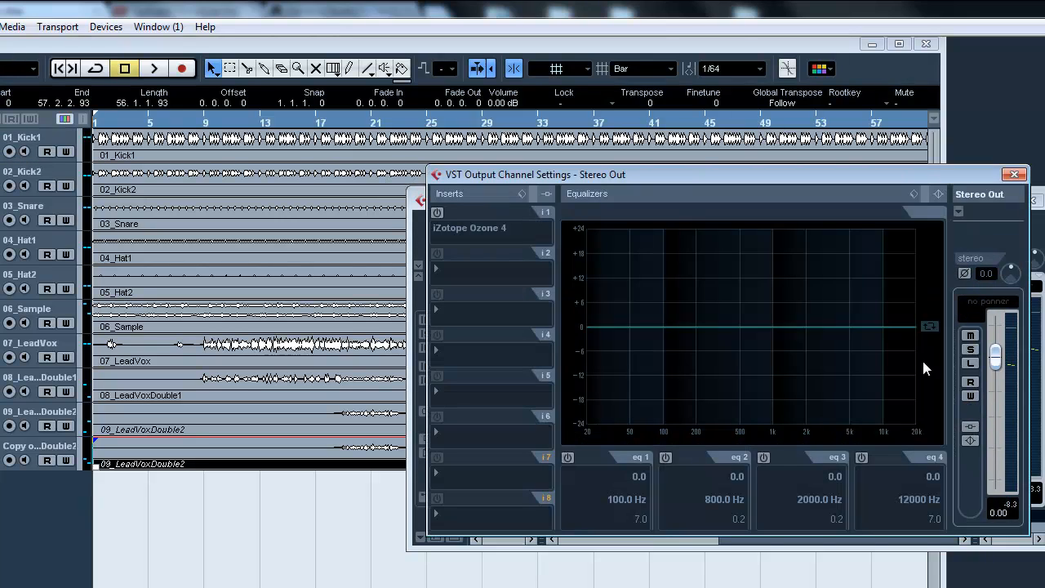
{"action": "left_click", "coordinate": [450, 225]}
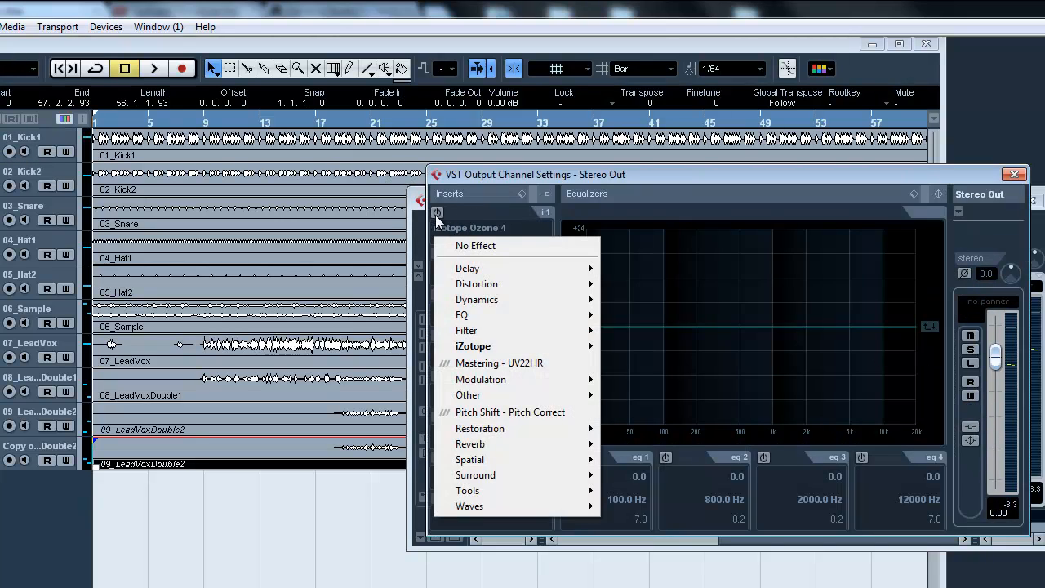
{"action": "left_click", "coordinate": [437, 213]}
{"action": "left_click", "coordinate": [439, 212]}
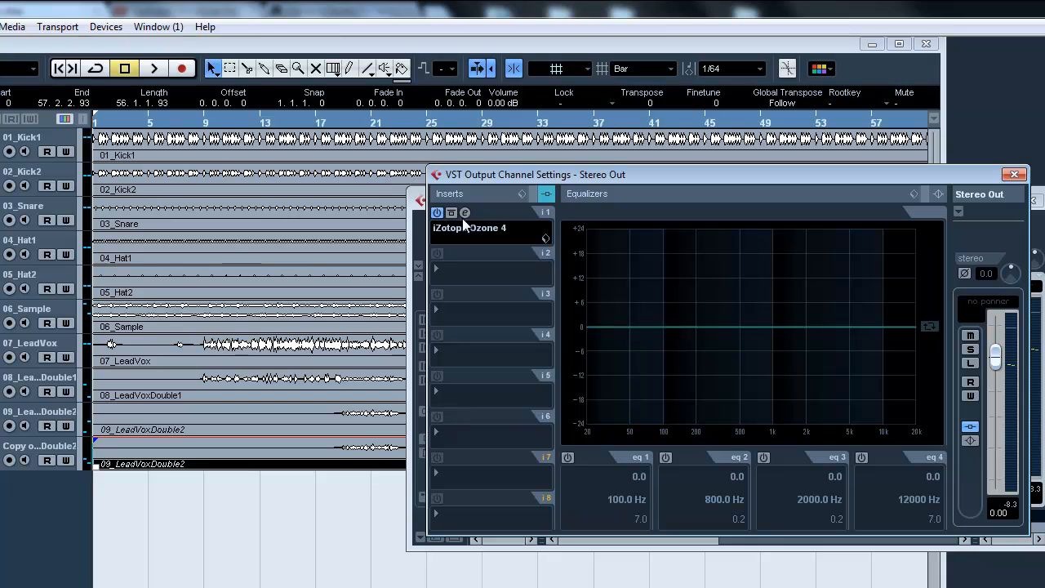
{"action": "left_click", "coordinate": [465, 213]}
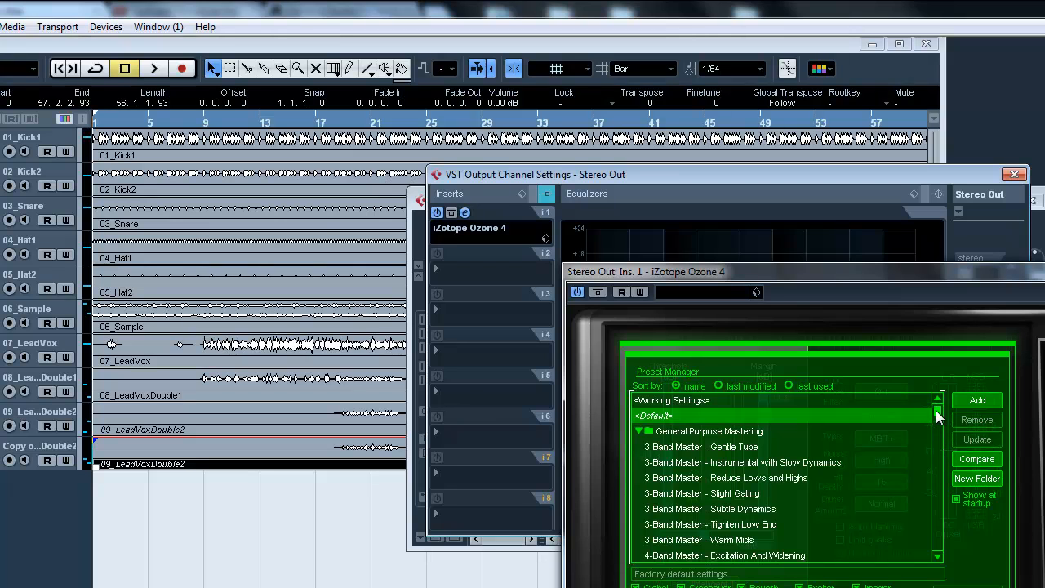
Step: Browse Ozone's mastering presets down to the Hip Hop and House Master entries and close the Preset Manager
{"action": "mouse_move", "coordinate": [936, 410]}
{"action": "left_mouse_down"}
{"action": "mouse_move", "coordinate": [936, 427]}
{"action": "mouse_move", "coordinate": [937, 416]}
{"action": "left_mouse_up"}
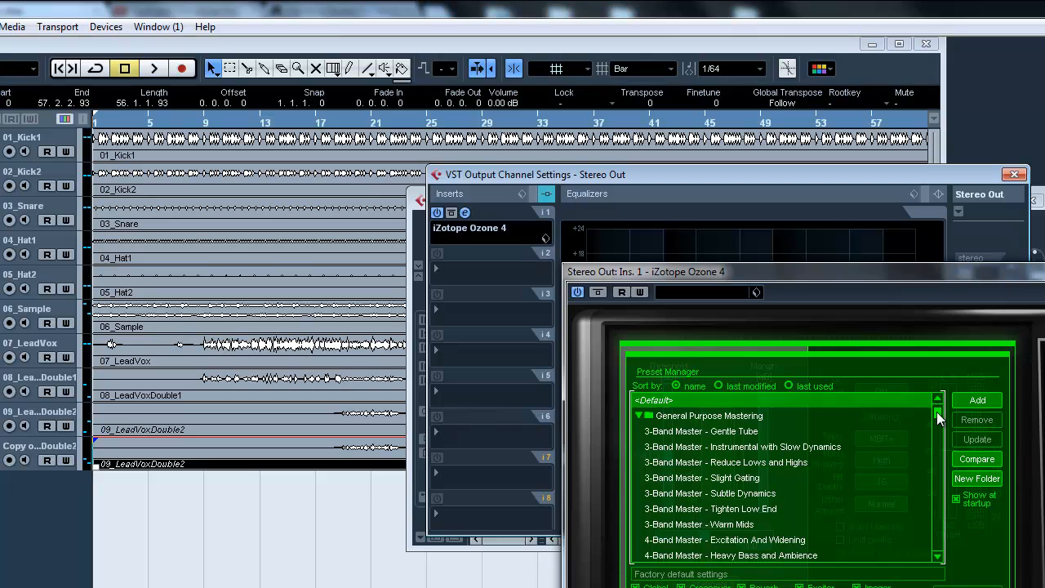
{"action": "left_click_drag", "start_coordinate": [936, 413], "coordinate": [931, 446]}
{"action": "left_click", "coordinate": [718, 493]}
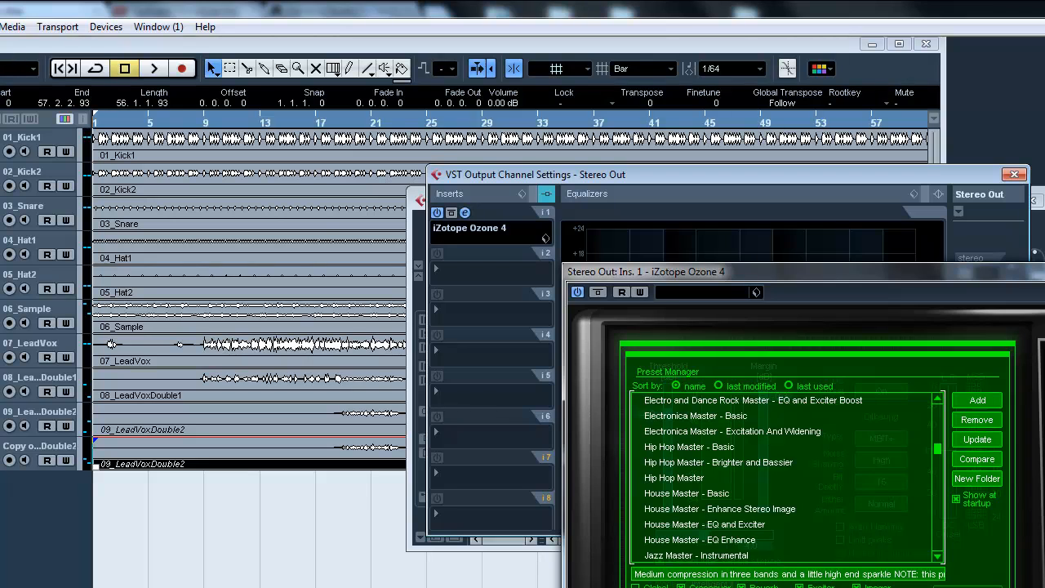
{"action": "key", "text": "Escape"}
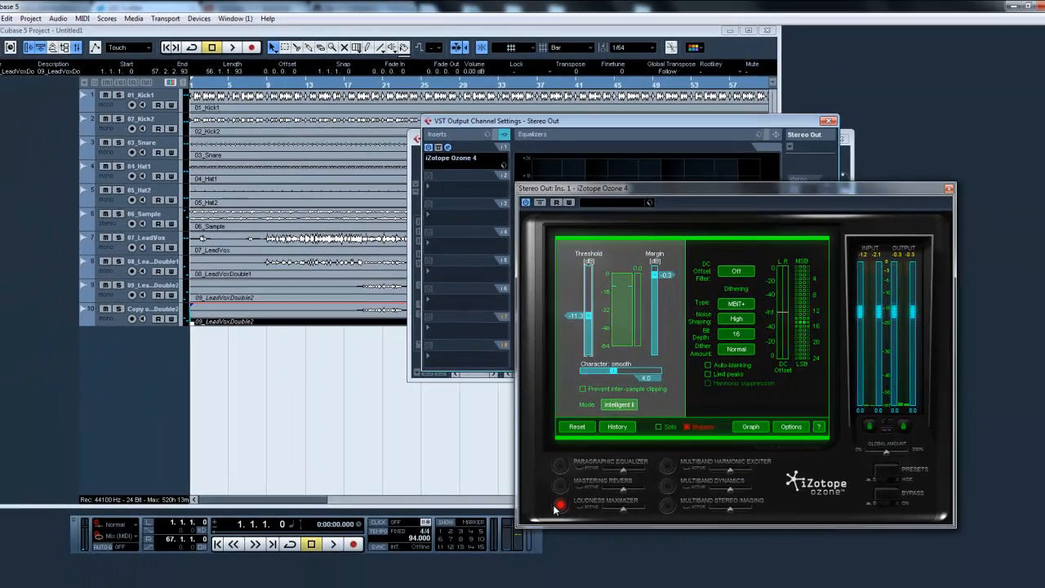
Step: Turn off bypass for the Loudness Maximizer and set its margin to -0.3 dB
{"action": "left_click", "coordinate": [689, 426]}
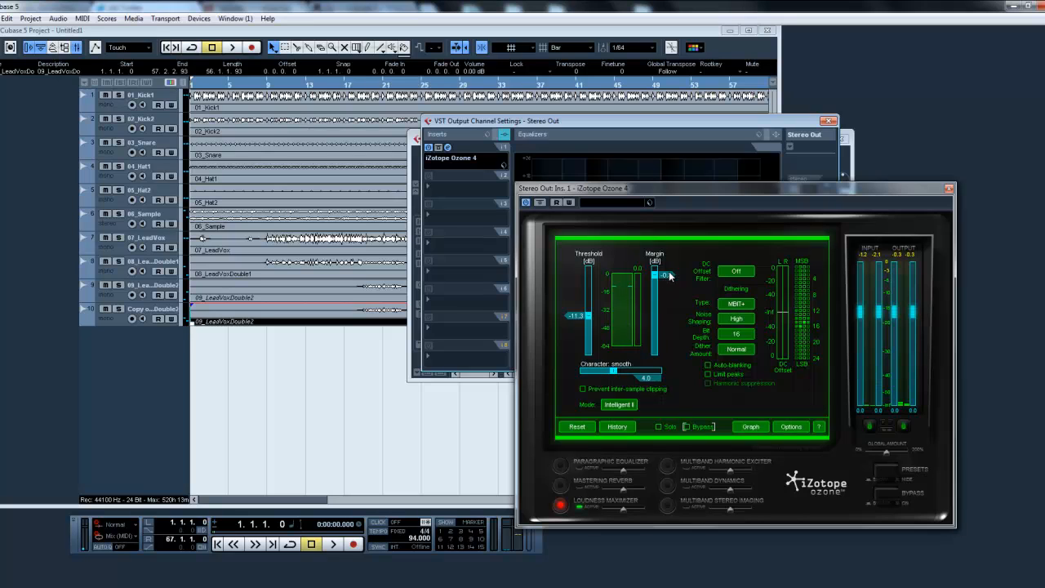
{"action": "left_click", "coordinate": [672, 277]}
{"action": "left_click", "coordinate": [672, 277]}
{"action": "type", "text": "-.3"}
{"action": "key", "text": "Return"}
Step: Switch the dithering type to None and back to MBIT+, and cycle the maximizer mode back to Intelligent II
{"action": "left_click", "coordinate": [733, 307]}
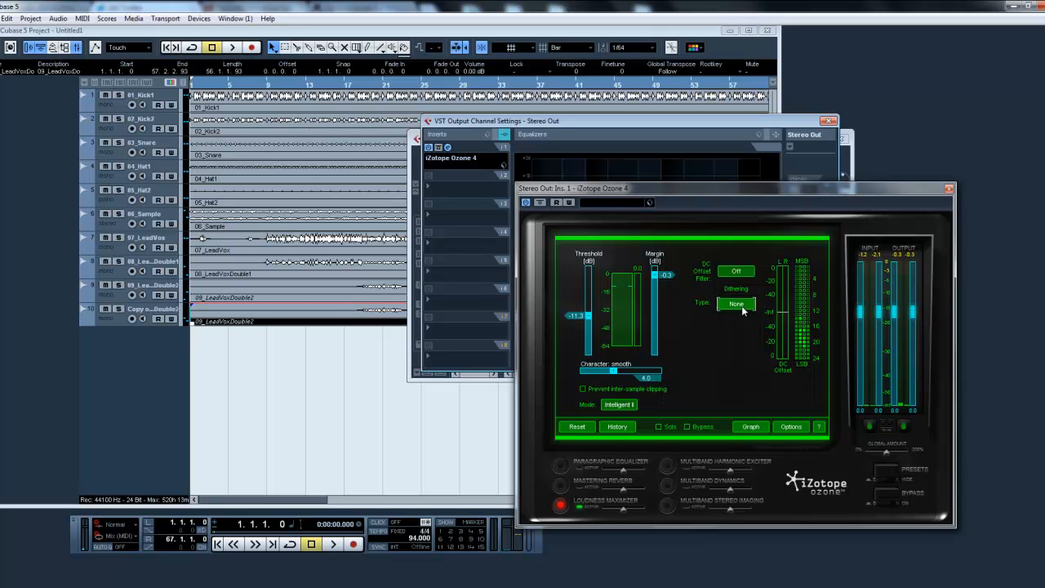
{"action": "left_click", "coordinate": [741, 308]}
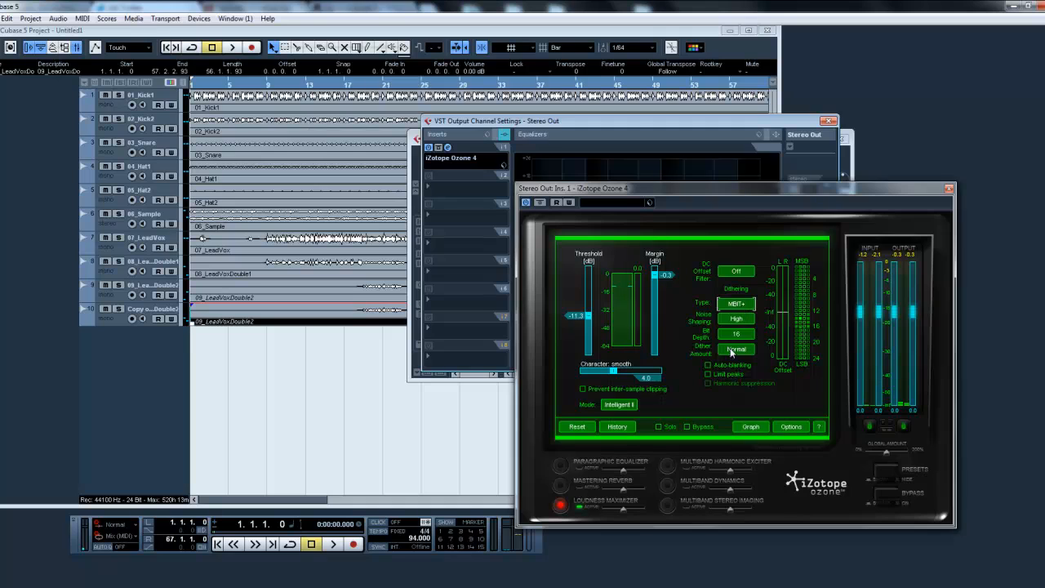
{"action": "left_click", "coordinate": [616, 404]}
{"action": "left_click", "coordinate": [614, 403]}
Step: Raise the Loudness Maximizer threshold to 0.0 dB, play the song and lower the threshold to about -11.3 dB
{"action": "left_click_drag", "start_coordinate": [587, 319], "coordinate": [588, 263]}
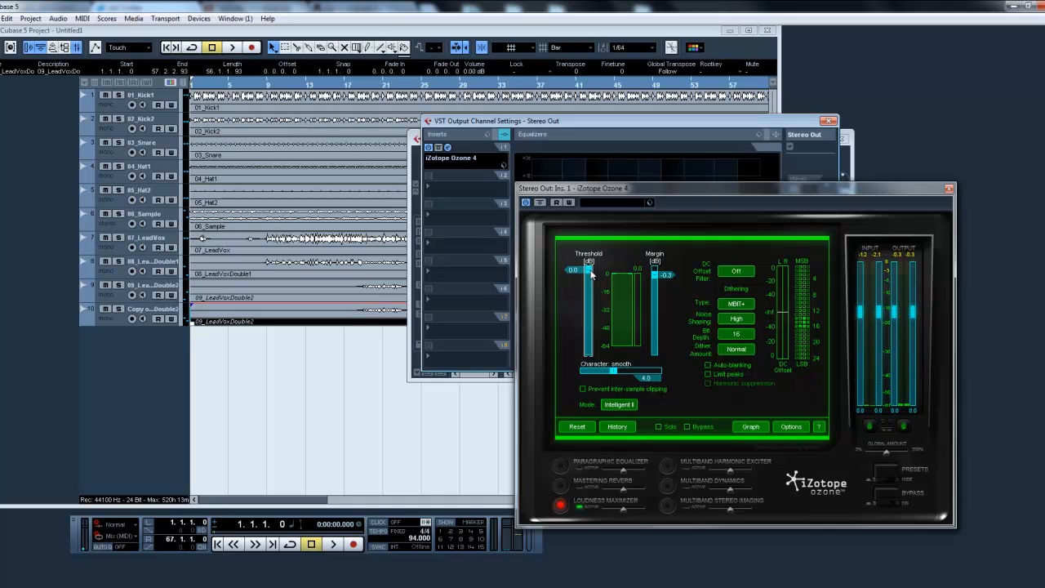
{"action": "key", "text": "space"}
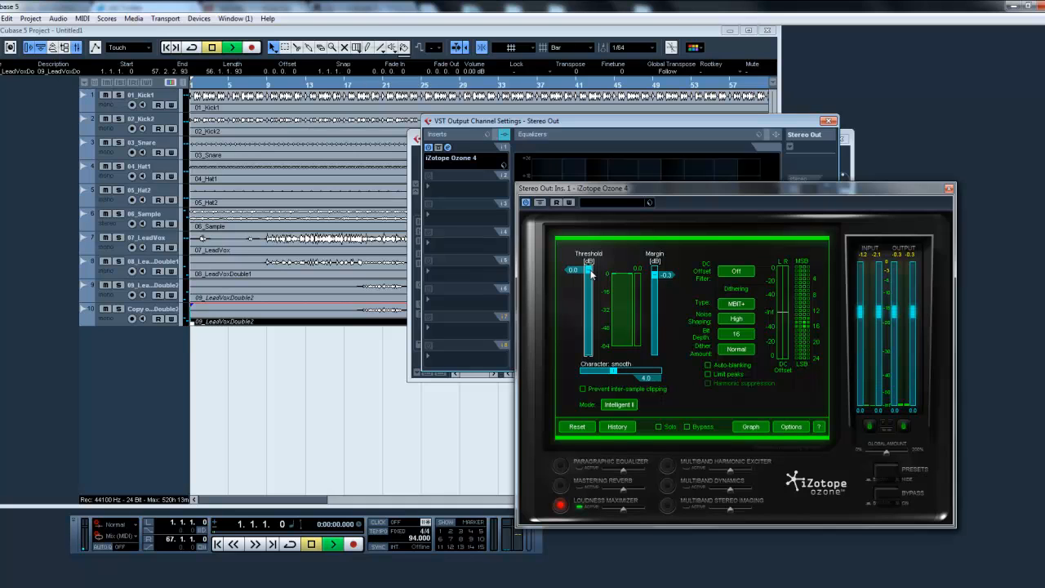
{"action": "left_click_drag", "start_coordinate": [591, 275], "coordinate": [593, 323]}
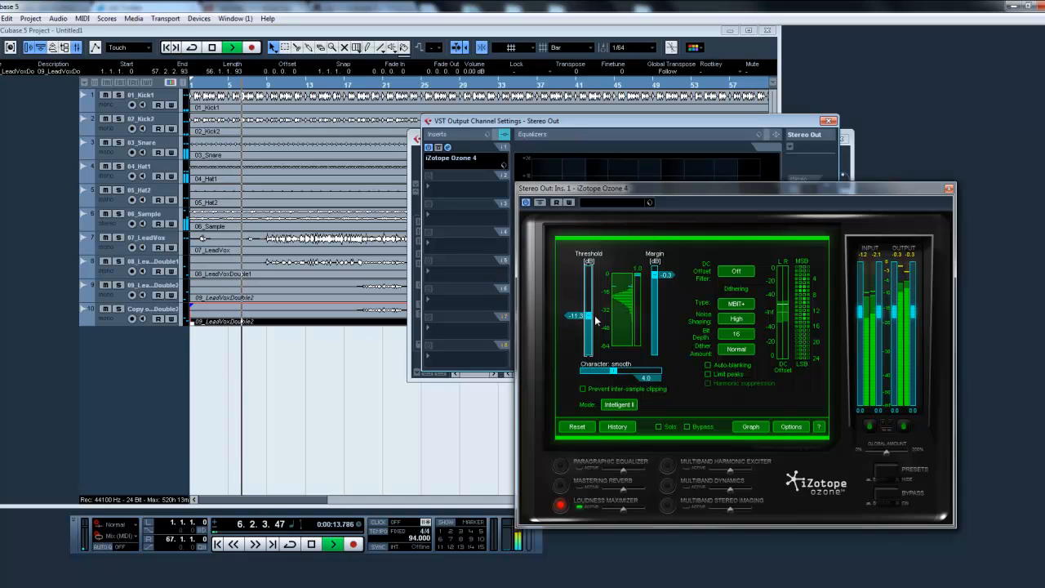
{"action": "key", "text": "space"}
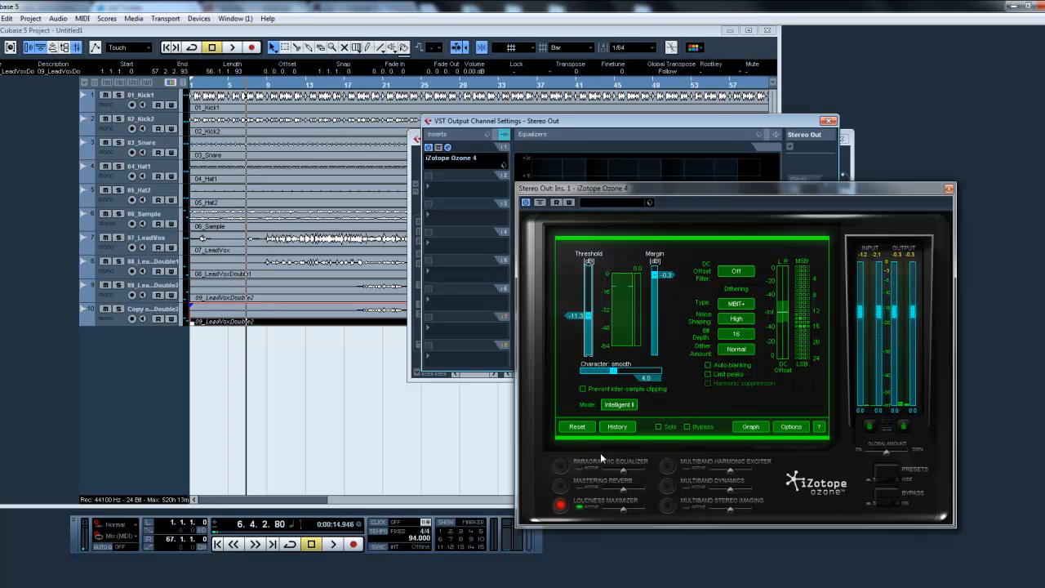
Step: Turn off bypass for the Paragraphic Equalizer, compare its stereo, mid and side curves, and leave mid/side mode on the mid channel
{"action": "left_click", "coordinate": [560, 467]}
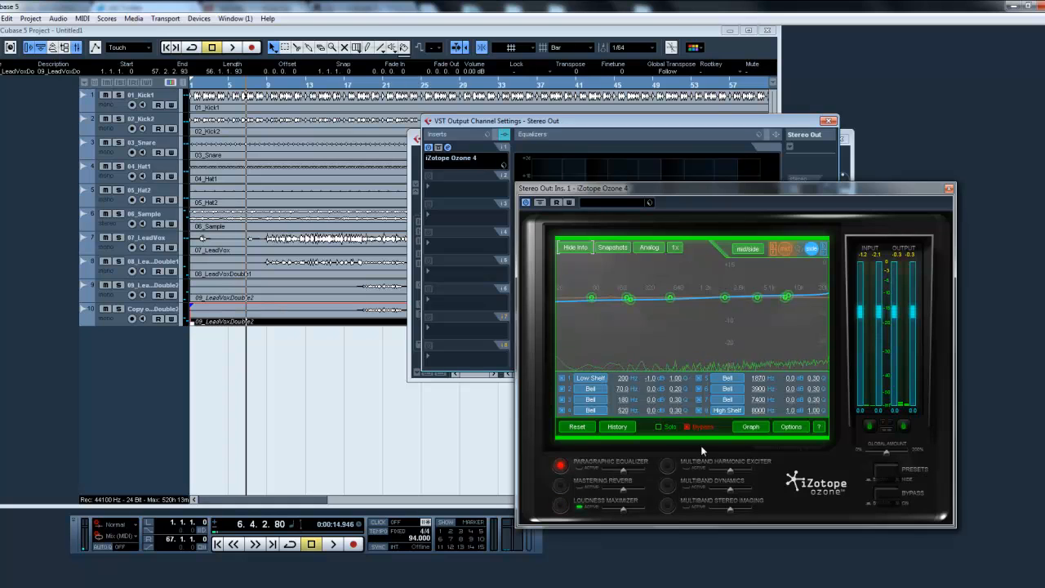
{"action": "left_click", "coordinate": [687, 426]}
{"action": "left_click", "coordinate": [749, 249]}
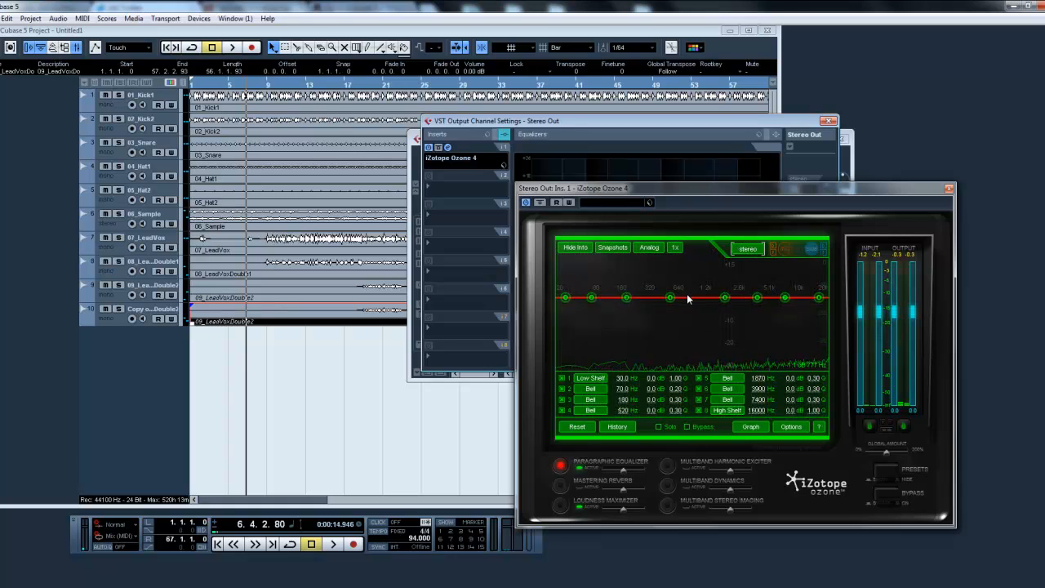
{"action": "left_click", "coordinate": [749, 249]}
{"action": "left_click", "coordinate": [784, 249]}
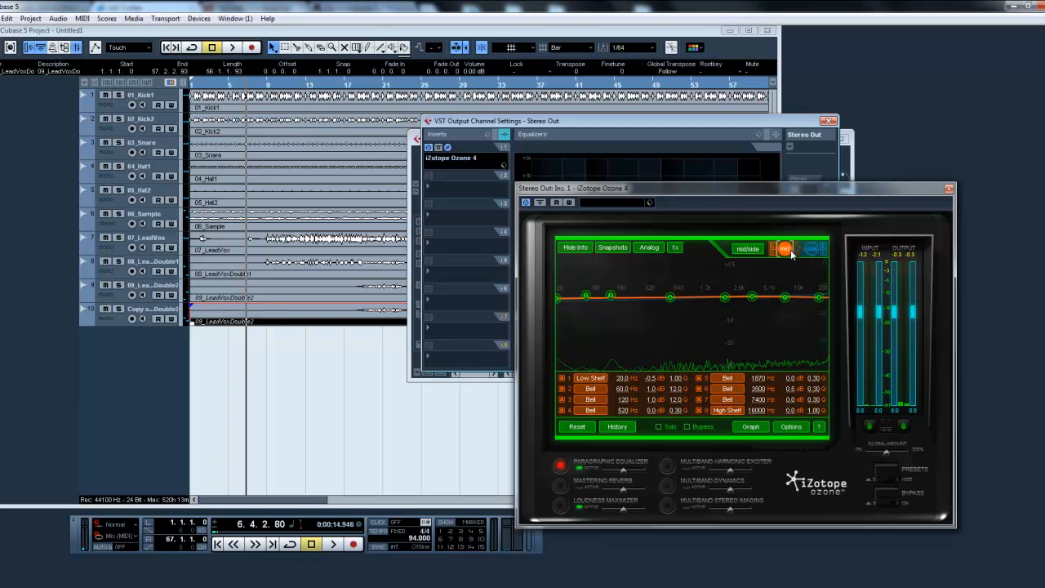
{"action": "left_click", "coordinate": [790, 255]}
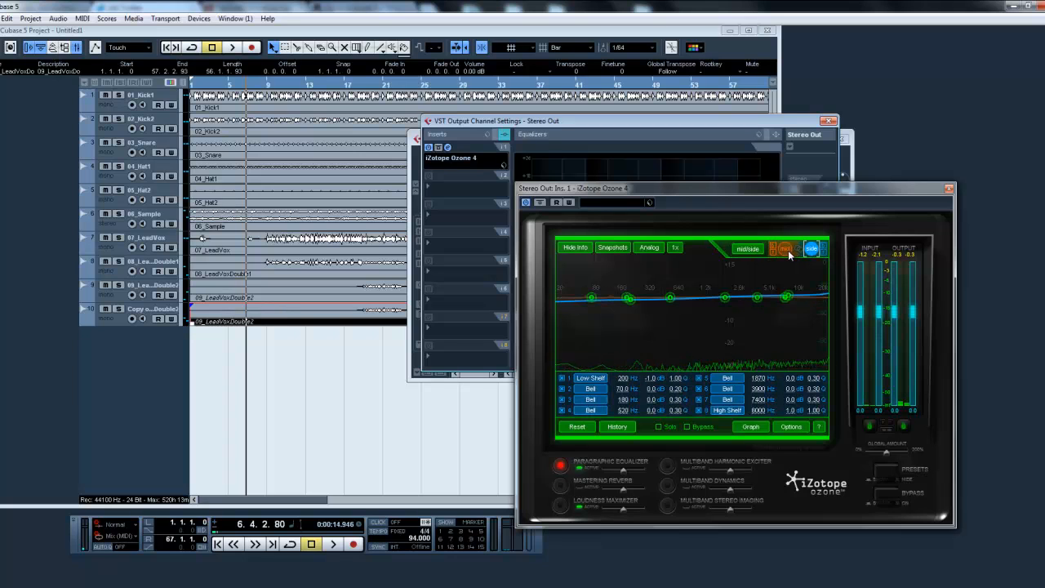
{"action": "left_click", "coordinate": [786, 250]}
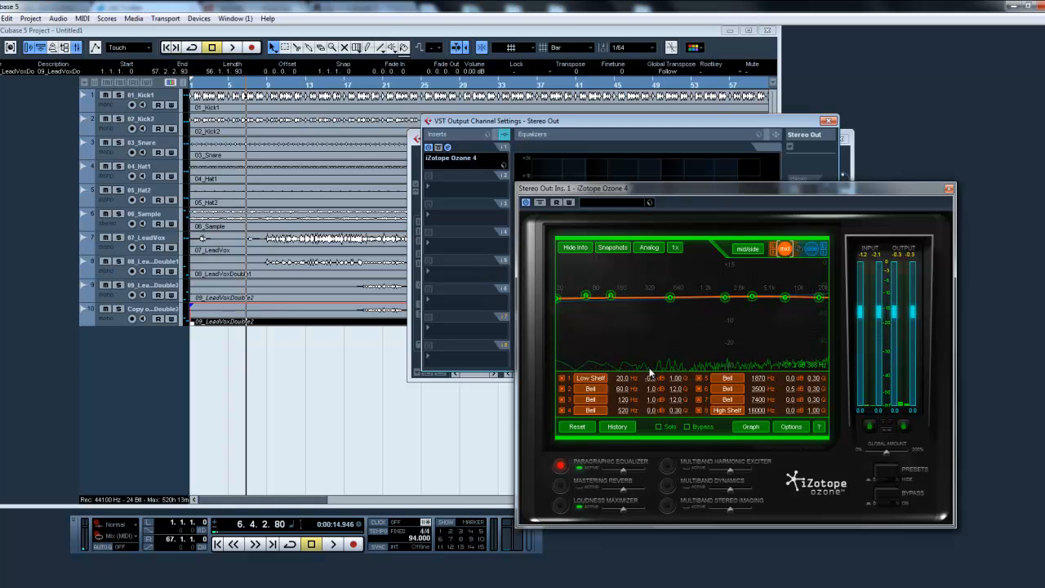
Step: Set the mid channel's band 1 low shelf to 20 Hz with a gain of -0.5 dB
{"action": "left_click", "coordinate": [618, 378]}
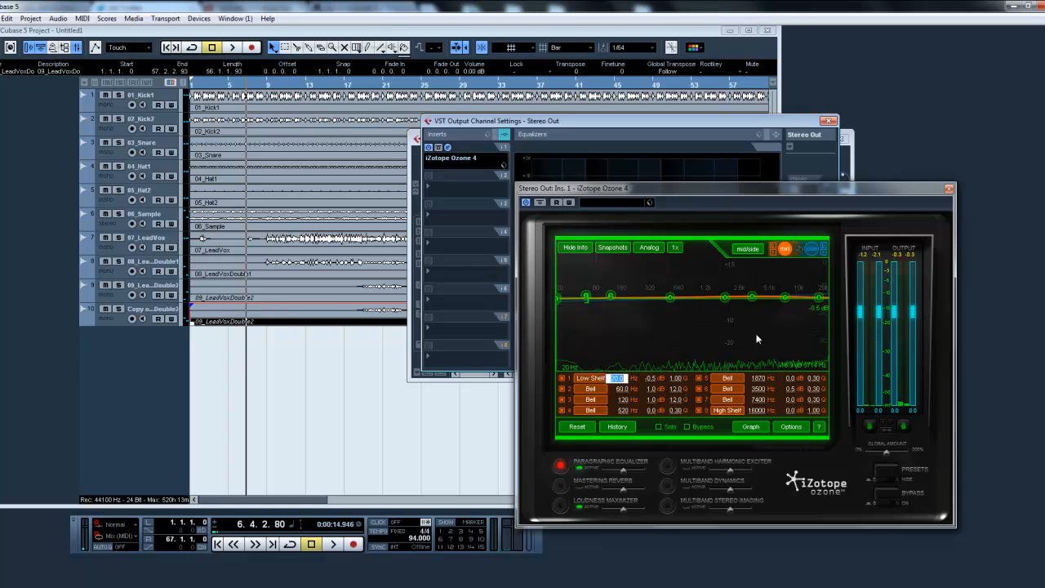
{"action": "type", "text": "0"}
{"action": "key", "text": "Return"}
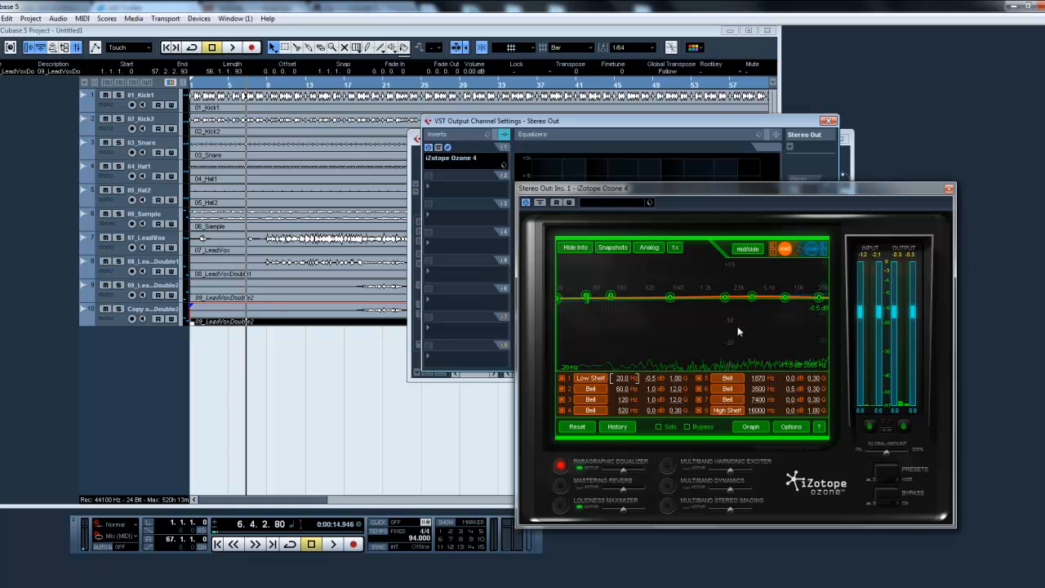
{"action": "left_click", "coordinate": [647, 380]}
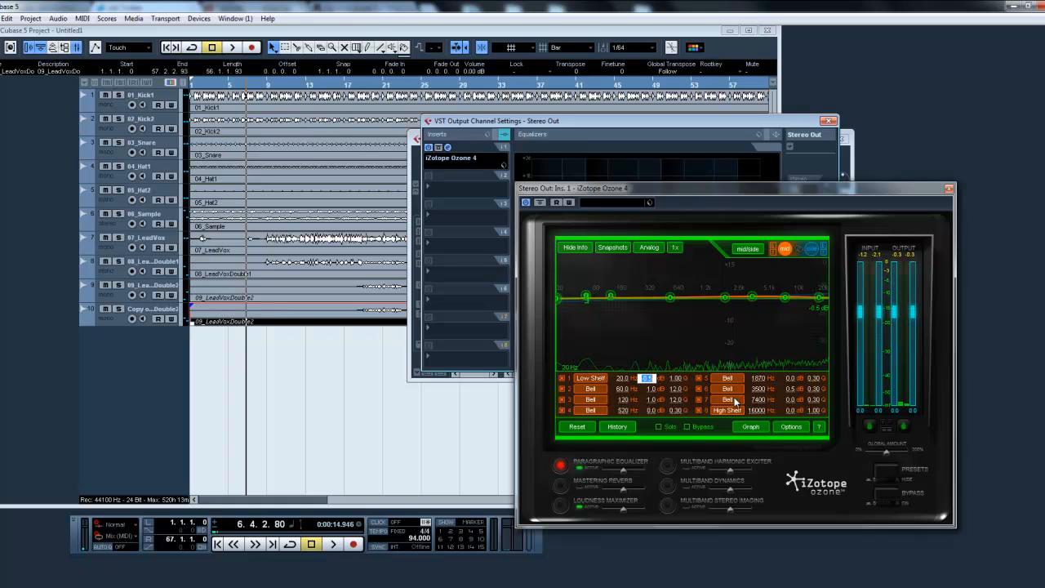
{"action": "key", "text": "Return"}
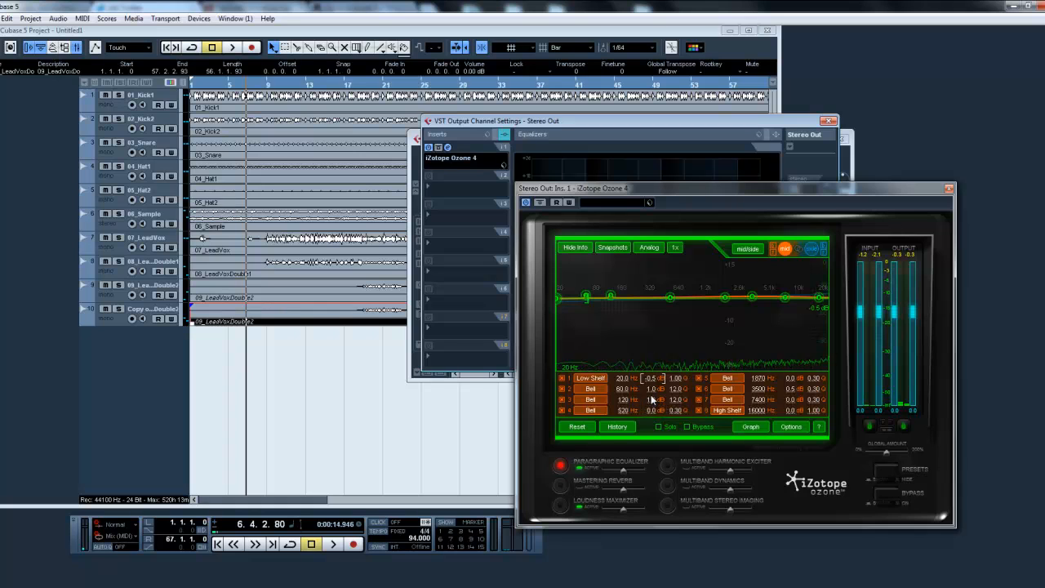
Step: Set the mid channel's band 2 bell to 60 Hz with a gain of 1.0 dB and a Q of 12.0
{"action": "left_click", "coordinate": [623, 390]}
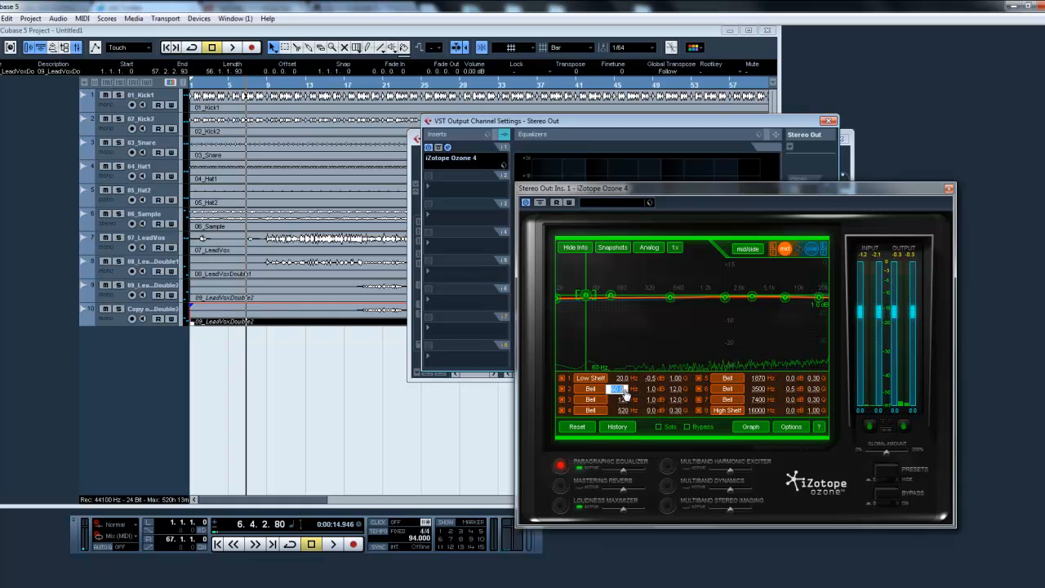
{"action": "type", "text": "60"}
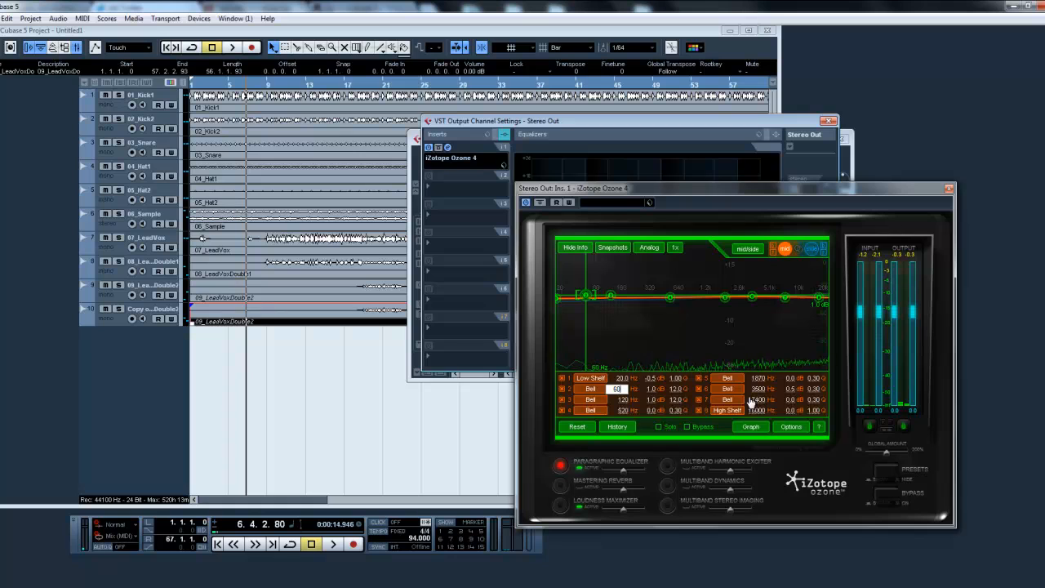
{"action": "key", "text": "Return"}
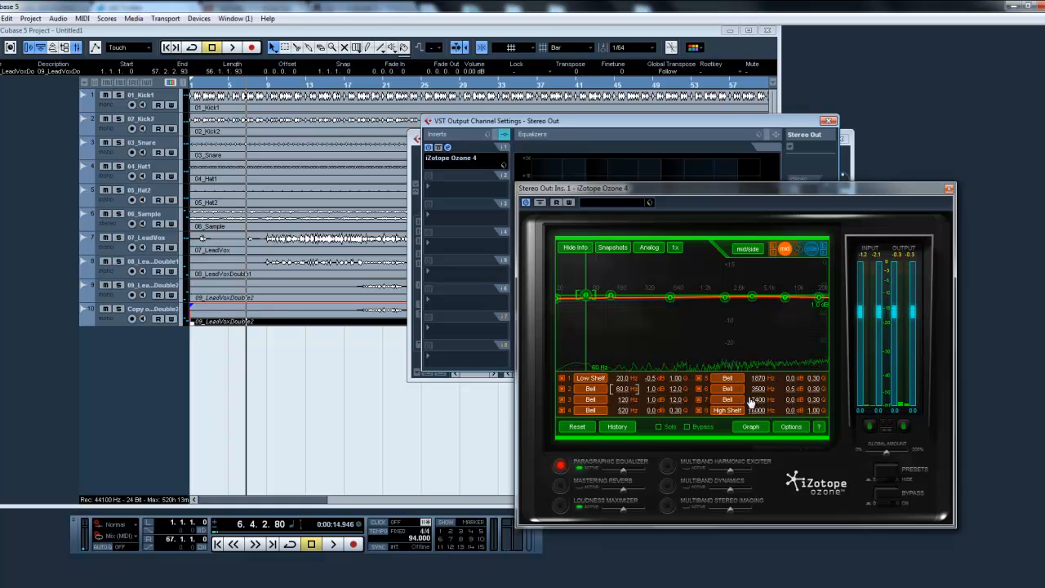
{"action": "left_click", "coordinate": [651, 390]}
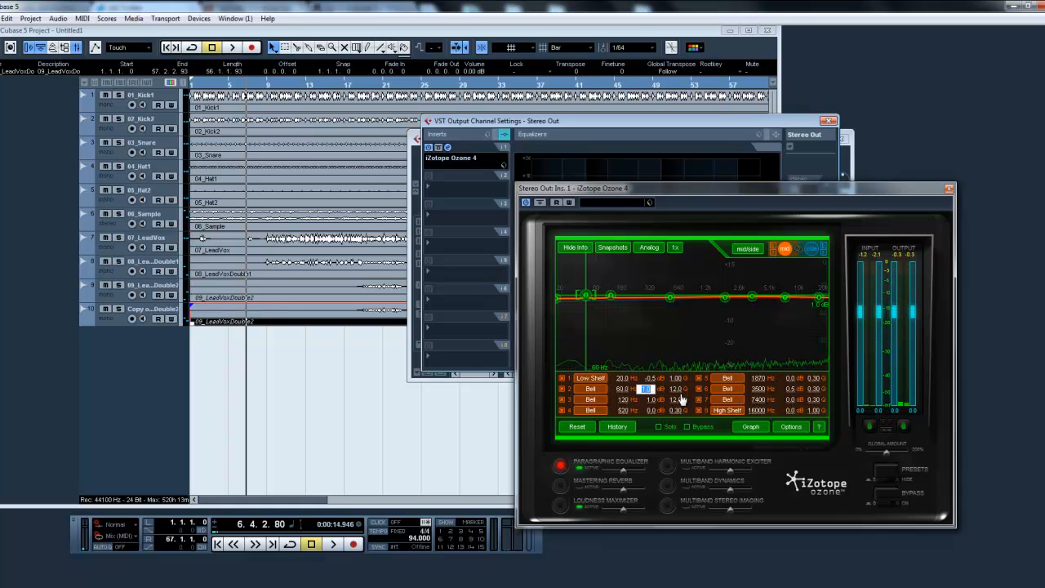
{"action": "type", "text": "1"}
{"action": "key", "text": "Return"}
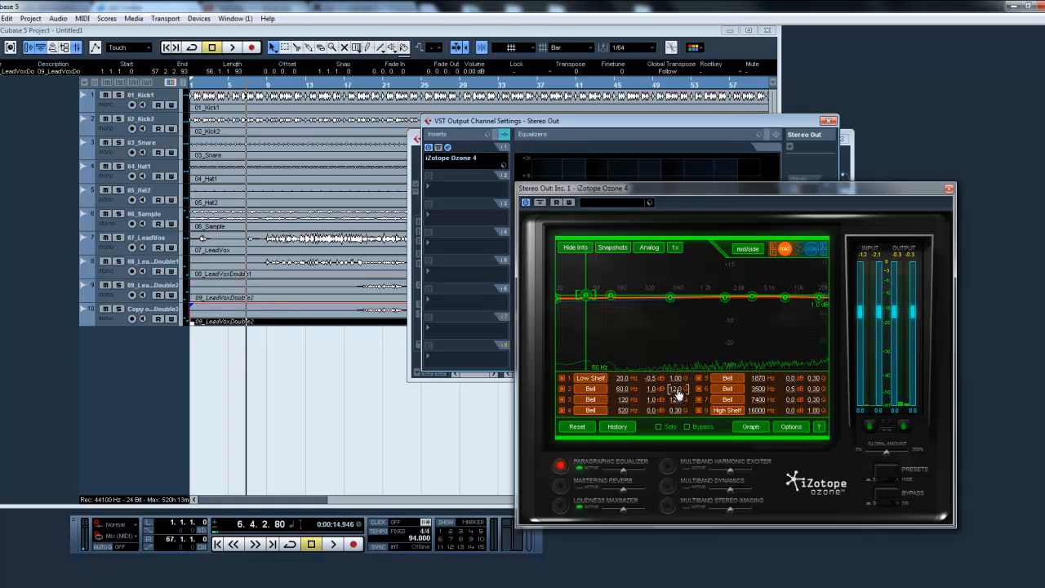
{"action": "left_click", "coordinate": [676, 391]}
{"action": "left_click_drag", "start_coordinate": [680, 392], "coordinate": [676, 362]}
{"action": "left_click", "coordinate": [678, 391]}
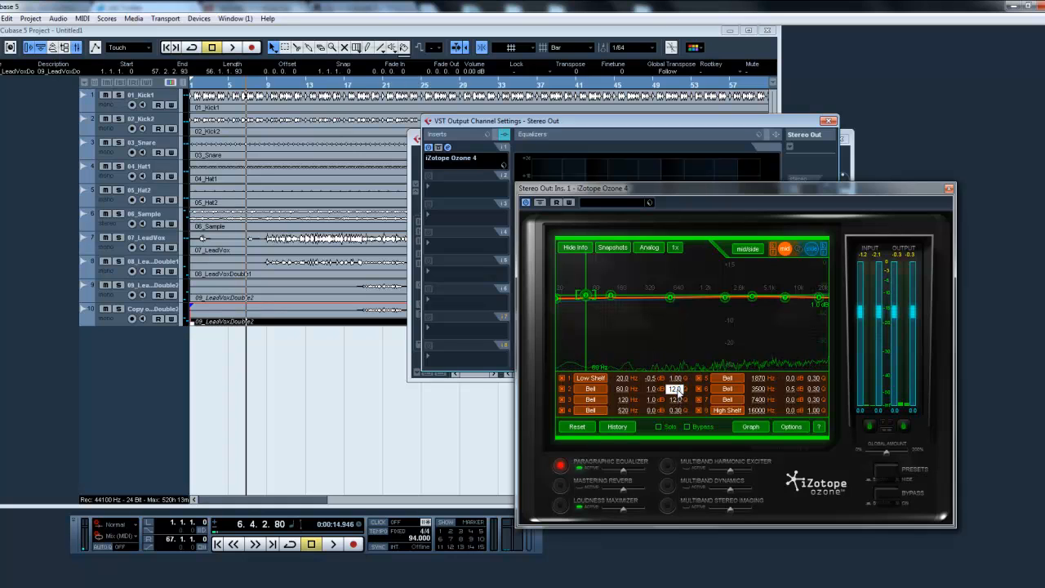
Step: Set the mid channel's band 3 bell to 120 Hz with a gain of 1.0 dB and a Q of 12.0
{"action": "left_click", "coordinate": [624, 401]}
{"action": "double_click", "coordinate": [625, 401]}
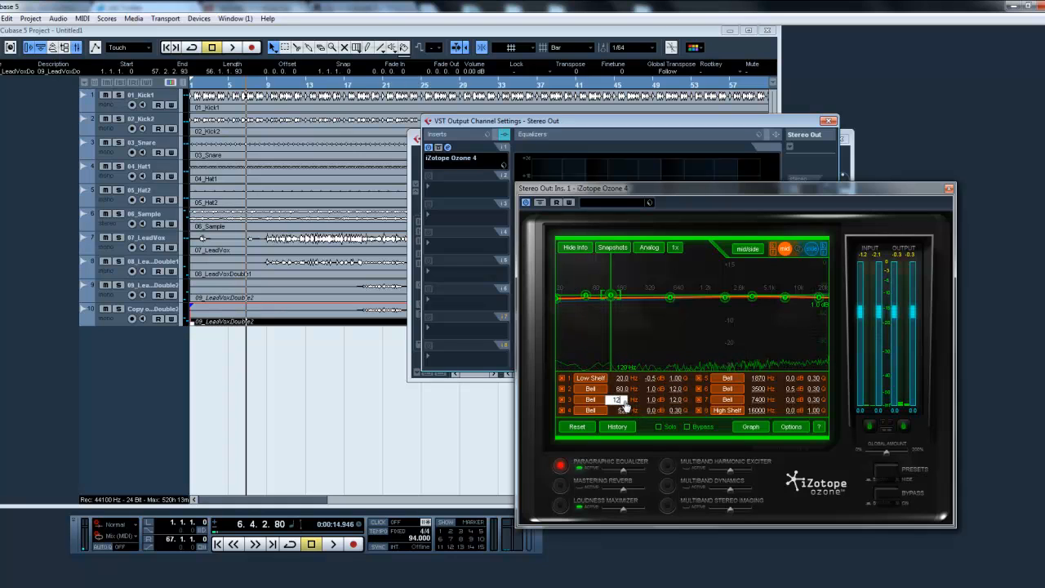
{"action": "left_click", "coordinate": [625, 402]}
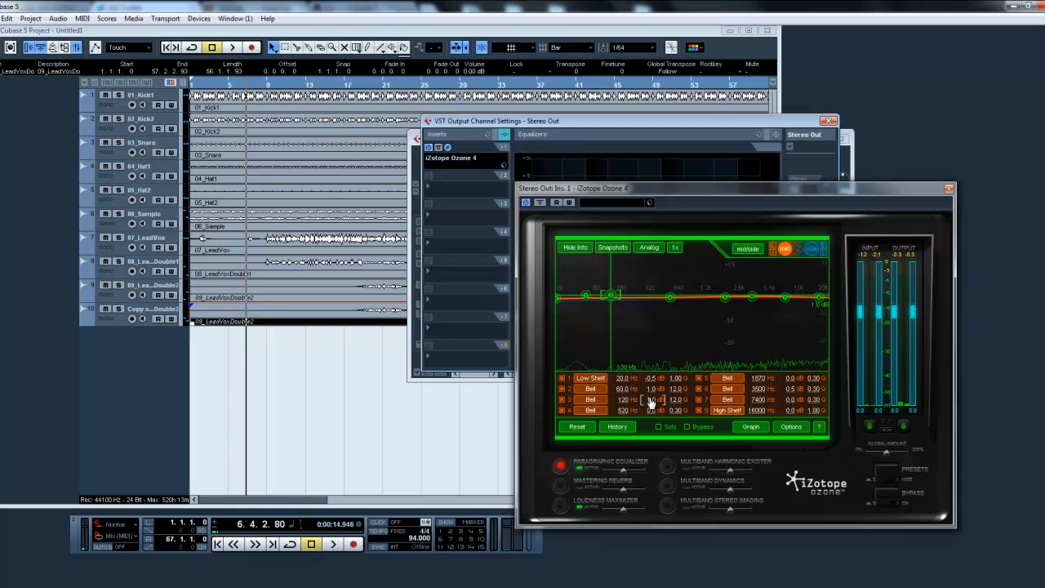
{"action": "double_click", "coordinate": [647, 400]}
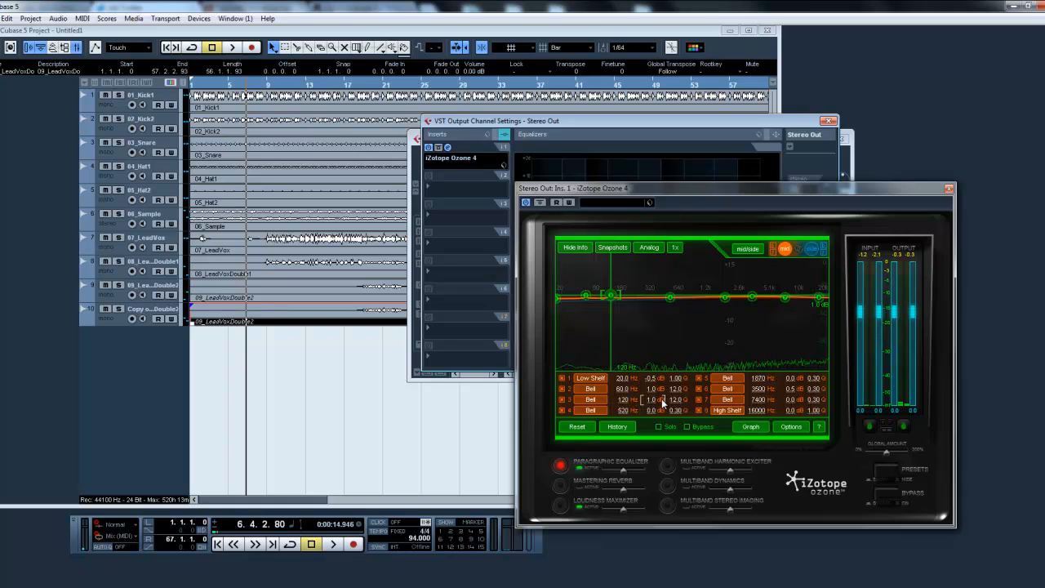
{"action": "double_click", "coordinate": [676, 401]}
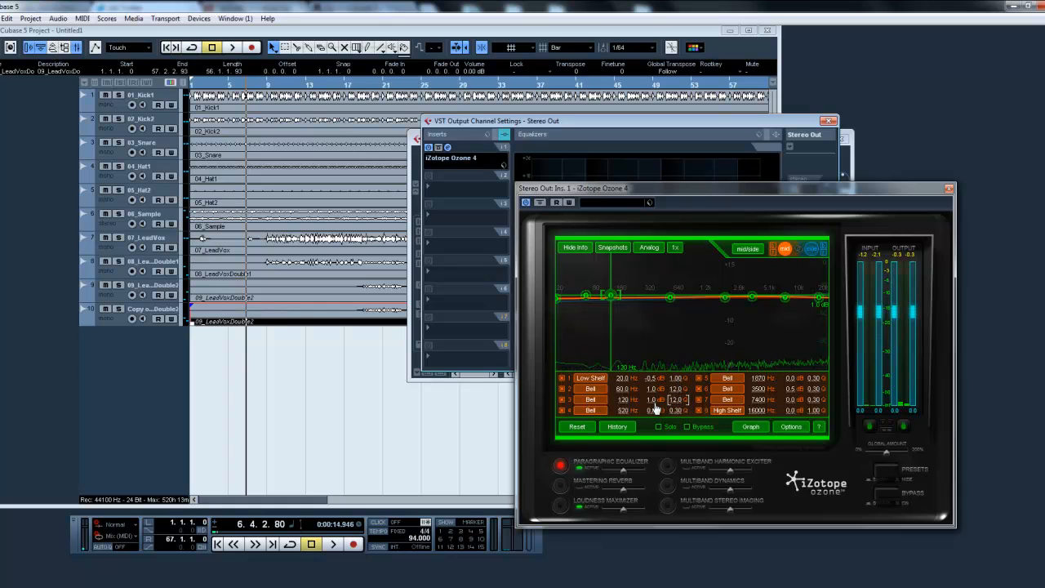
Step: Set the mid channel's band 6 bell to 3500 Hz with a gain of 0.5 dB
{"action": "double_click", "coordinate": [758, 389]}
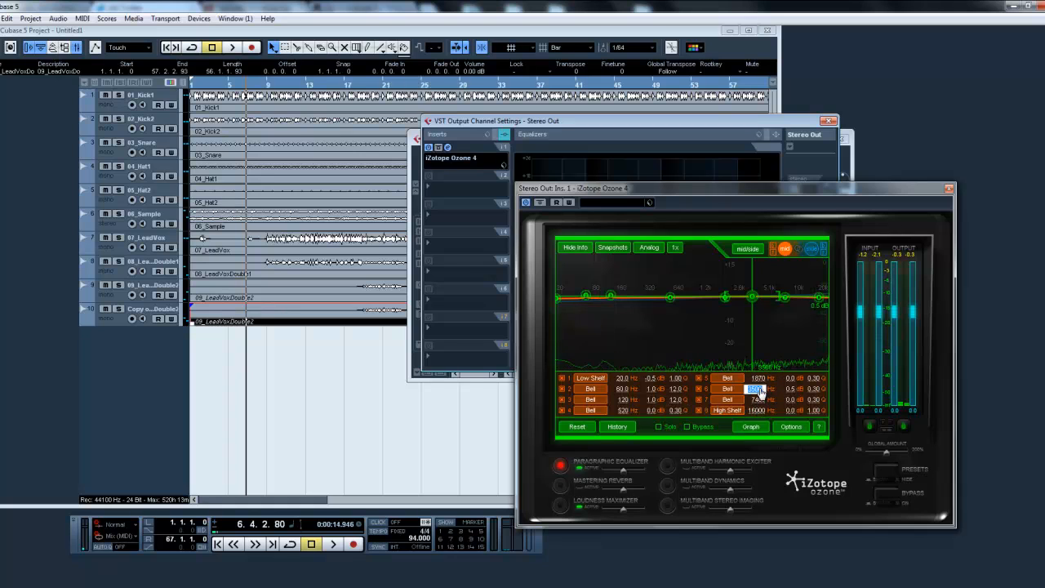
{"action": "type", "text": "3500"}
{"action": "key", "text": "Return"}
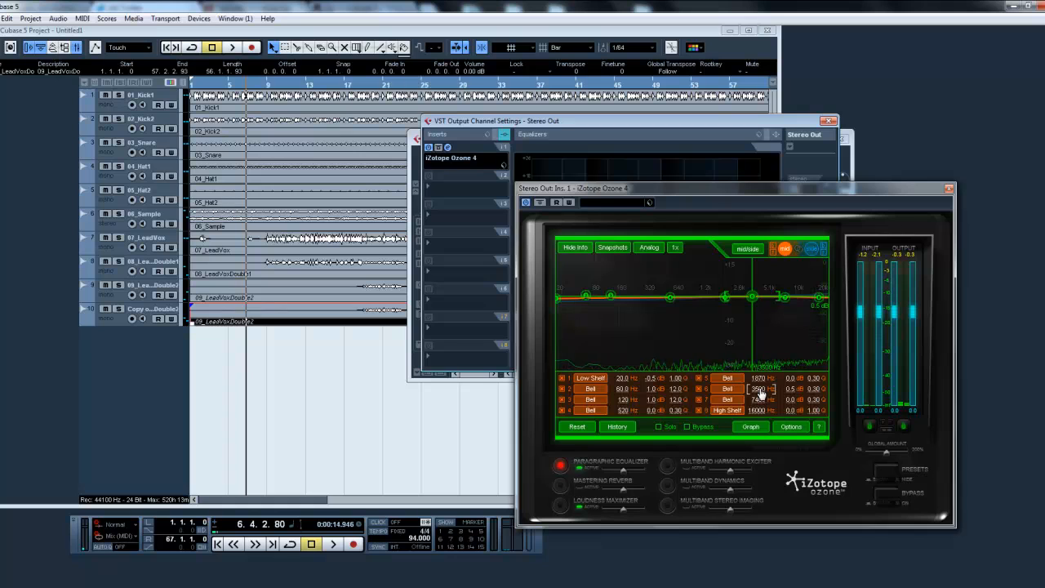
{"action": "double_click", "coordinate": [791, 390]}
{"action": "type", "text": "5"}
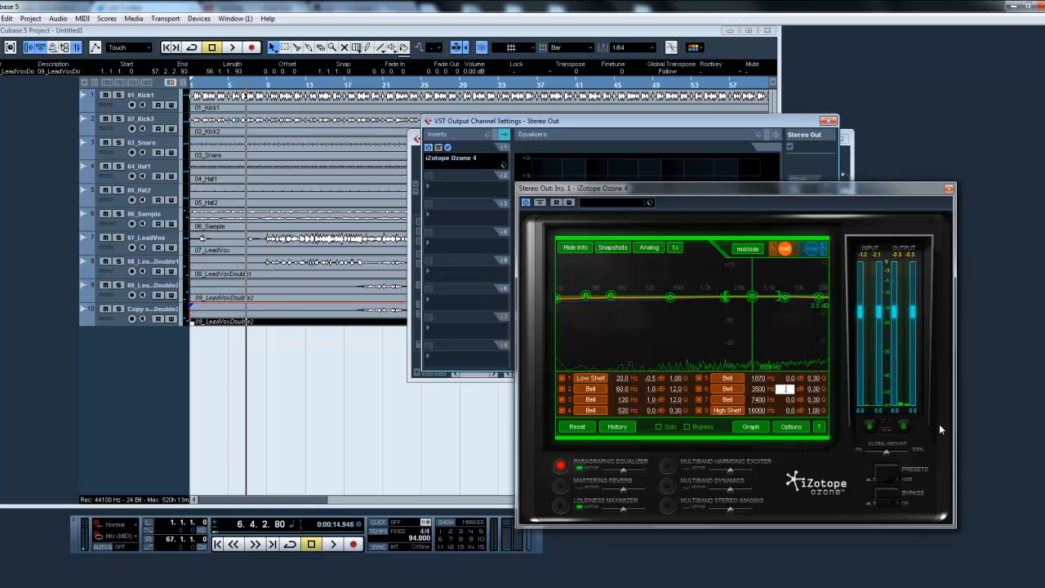
{"action": "key", "text": "Return"}
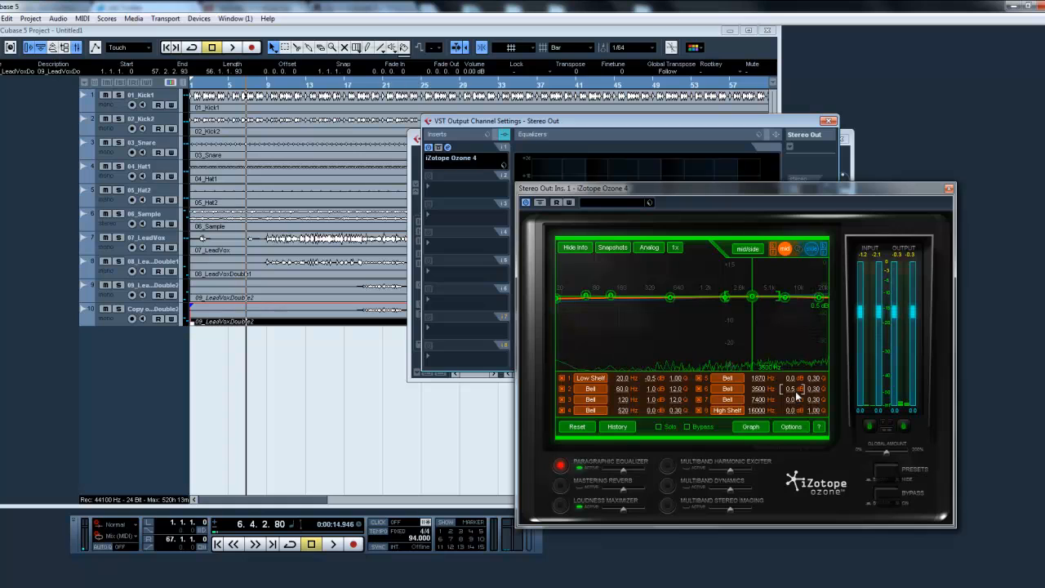
Step: Switch the equalizer to the side channel and set its band 1 low shelf to 200 Hz with a gain of -1.0 dB
{"action": "left_click", "coordinate": [812, 248]}
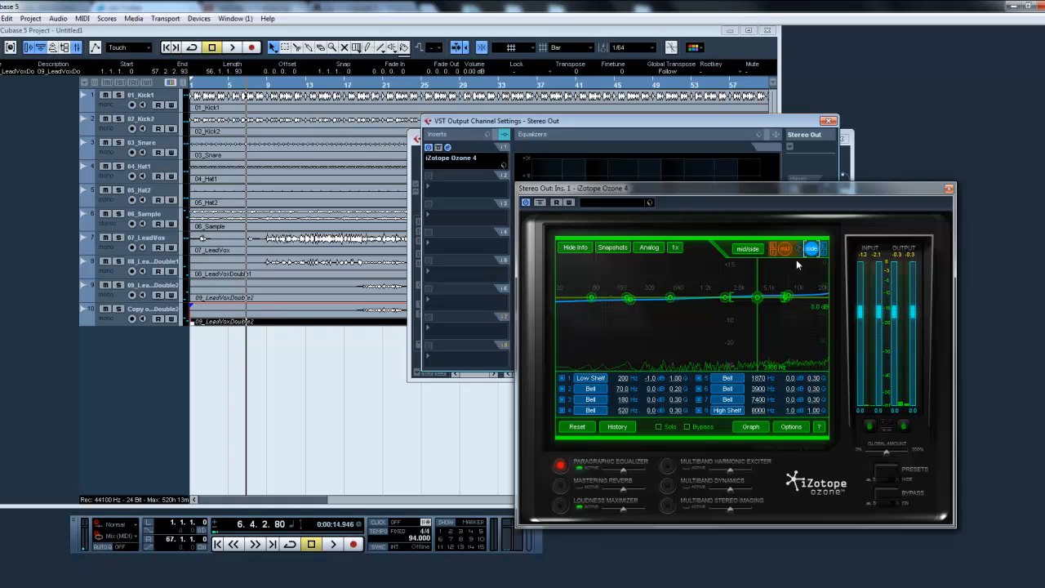
{"action": "left_click", "coordinate": [622, 380]}
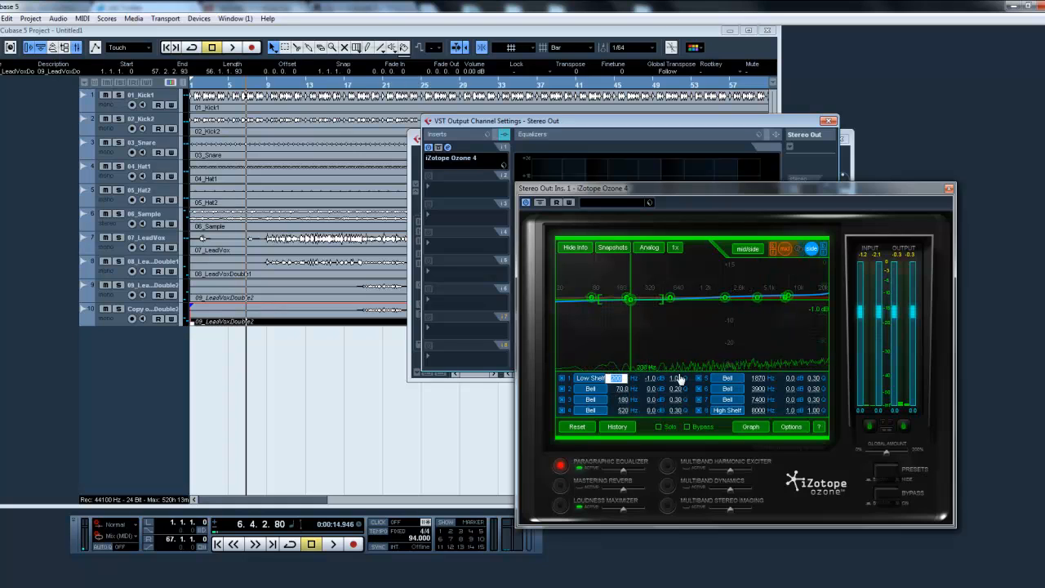
{"action": "type", "text": "20"}
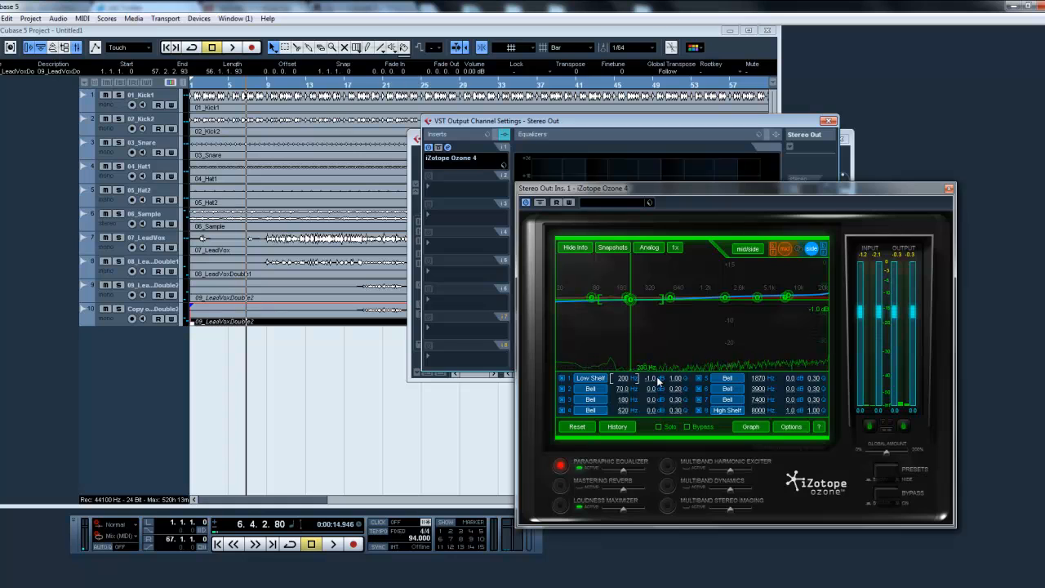
{"action": "left_click", "coordinate": [652, 380]}
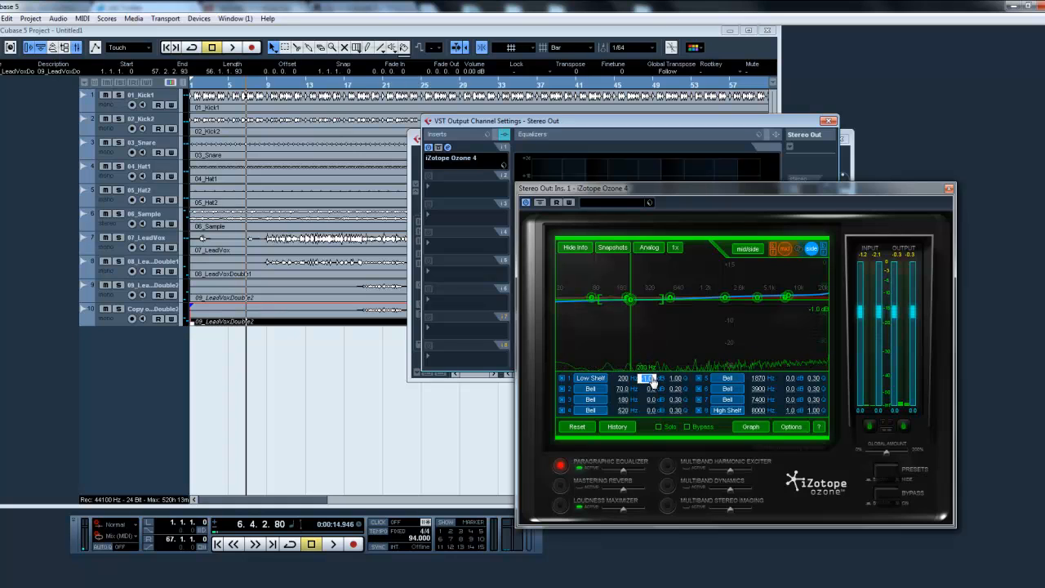
{"action": "type", "text": "-1"}
{"action": "key", "text": "Return"}
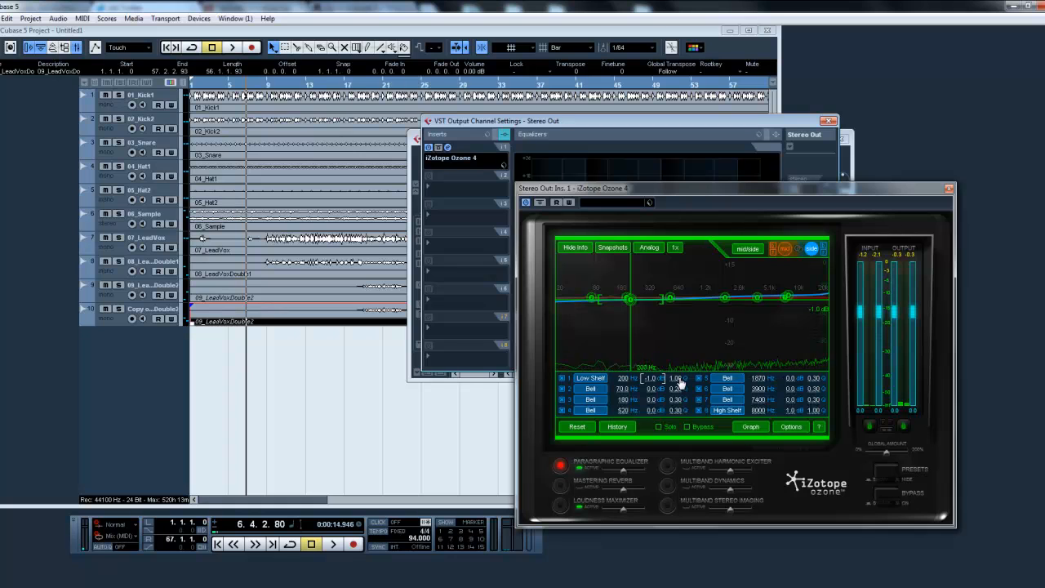
Step: Set the side channel's band 8 high shelf to 8000 Hz with a gain of 1.0 dB
{"action": "double_click", "coordinate": [761, 412]}
{"action": "key", "text": "BackSpace"}
{"action": "key", "text": "BackSpace"}
{"action": "type", "text": "00"}
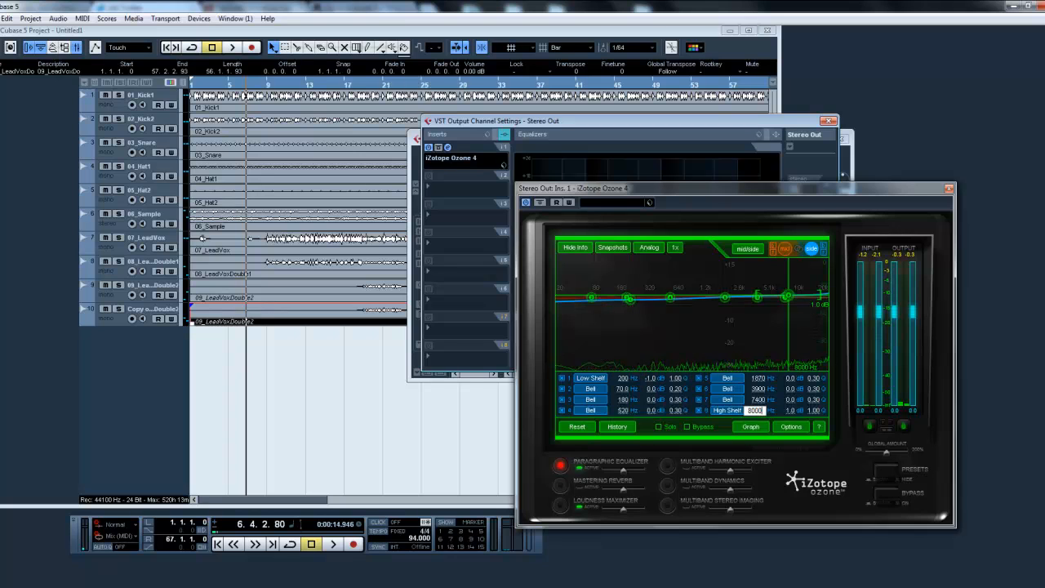
{"action": "key", "text": "Return"}
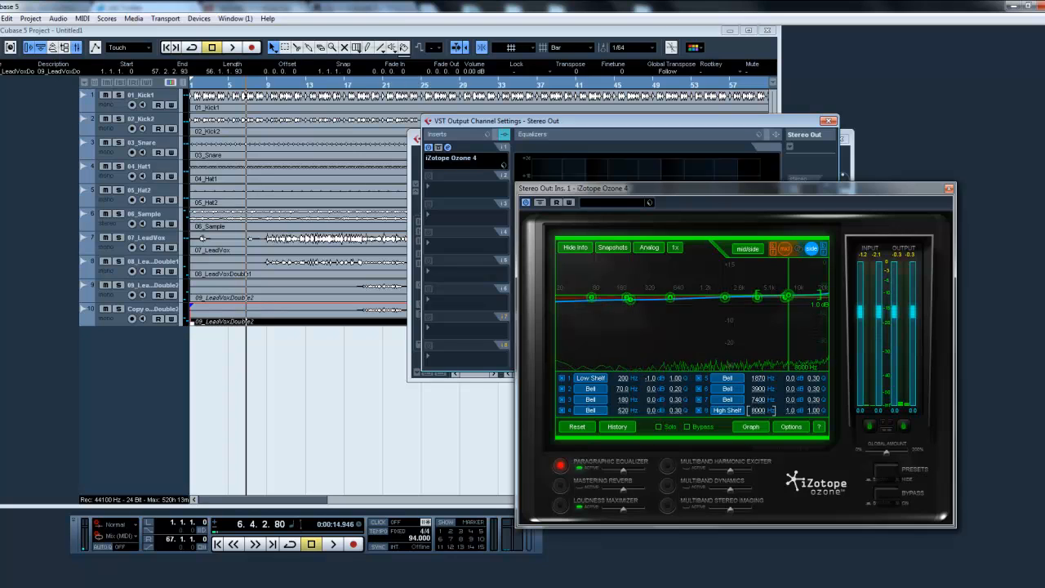
{"action": "double_click", "coordinate": [789, 411]}
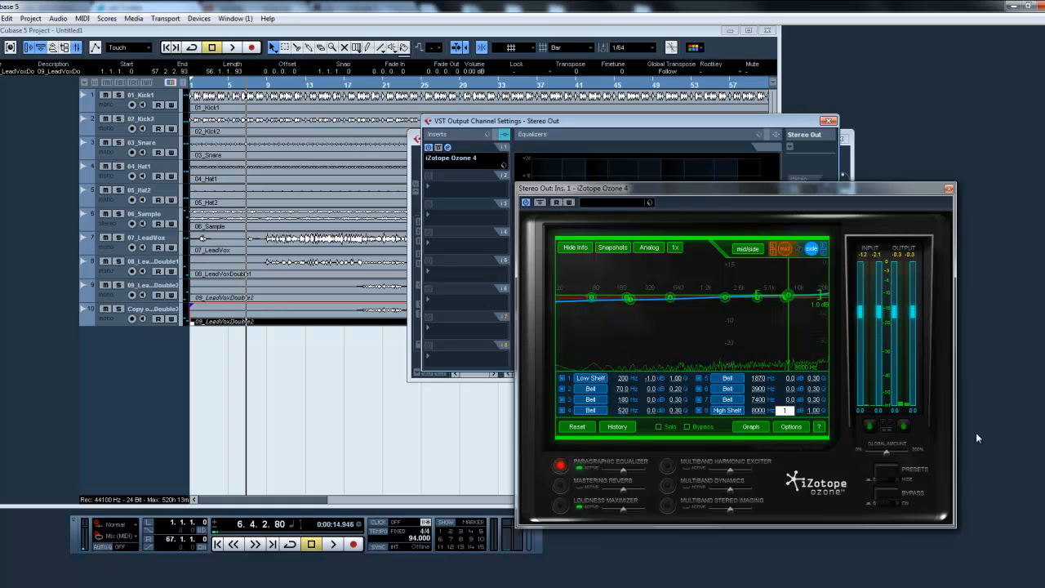
{"action": "key", "text": "Return"}
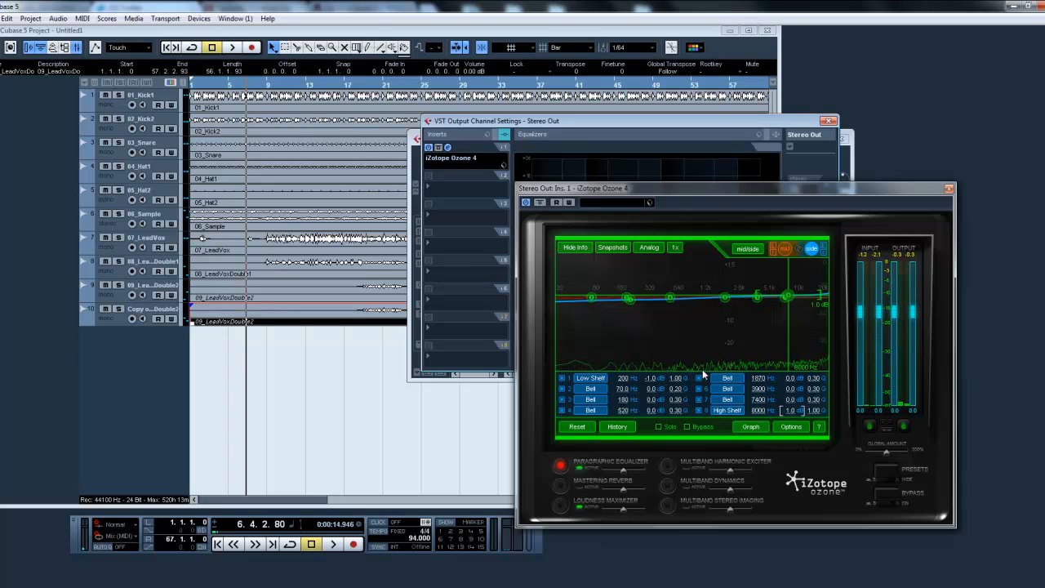
Step: Turn off bypass for the Mastering Reverb and play the song with only the reverb signal soloed
{"action": "left_click", "coordinate": [562, 485]}
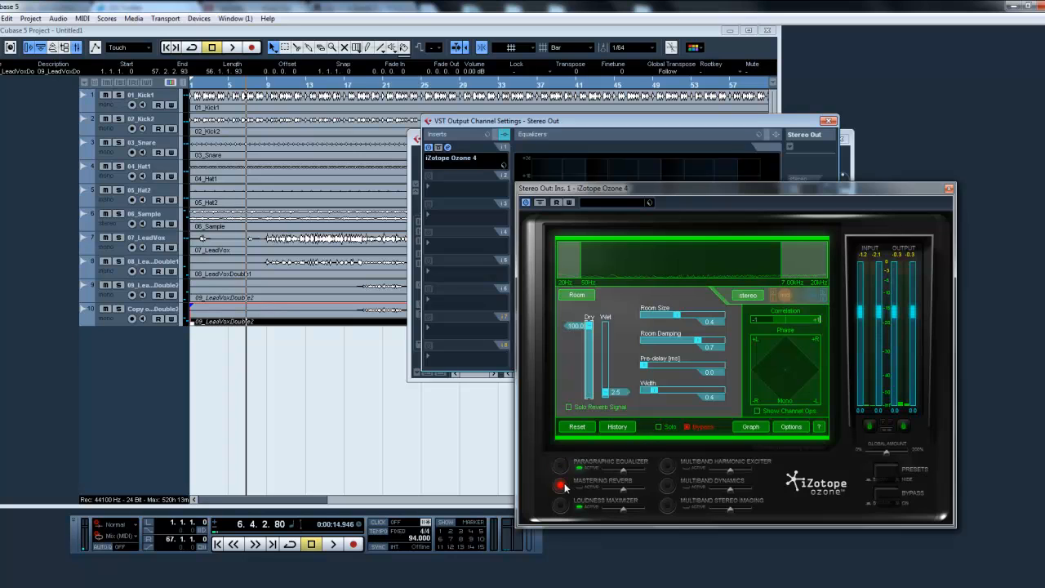
{"action": "left_click", "coordinate": [689, 430]}
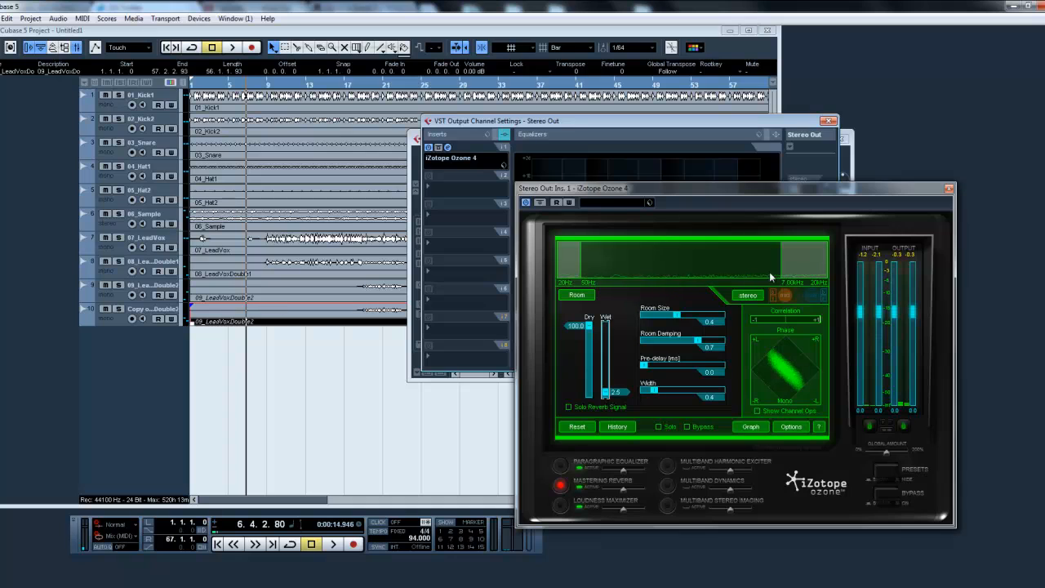
{"action": "left_click", "coordinate": [568, 407]}
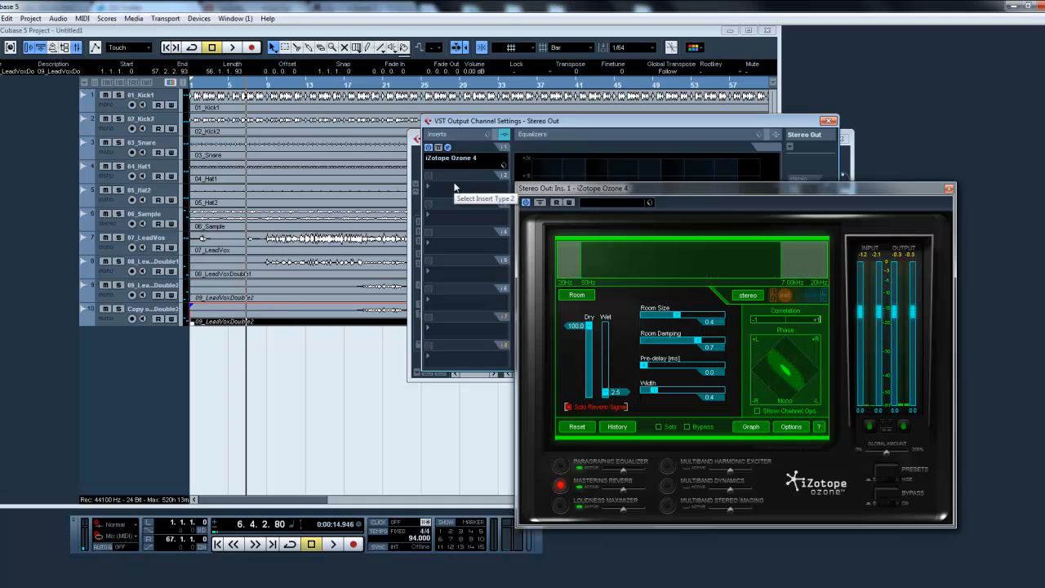
{"action": "key", "text": "space"}
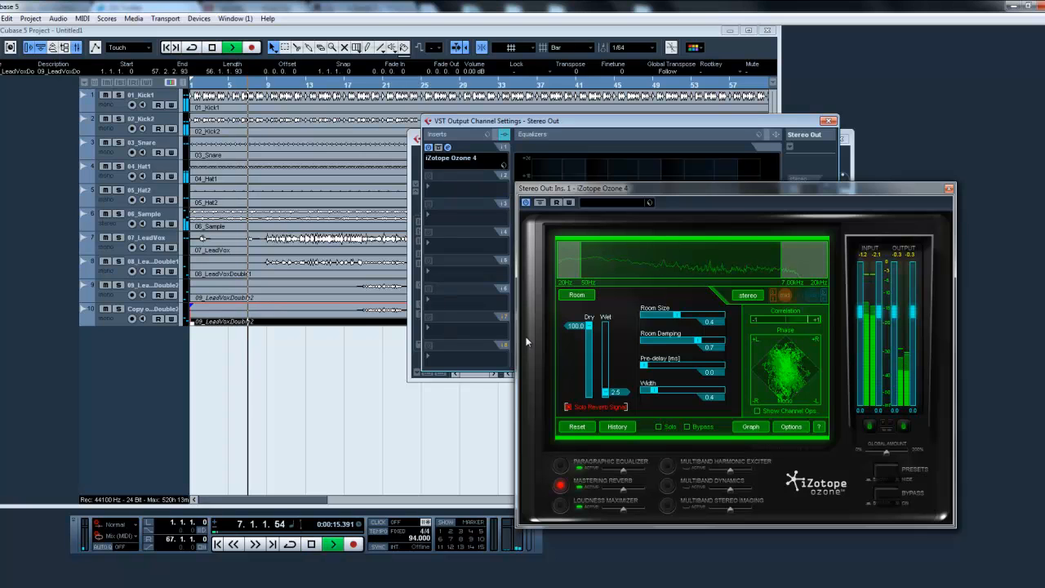
Step: Try a reverb wet level of about 1.7 during playback, set it to 2.5 with playback stopped, and turn off the reverb solo
{"action": "mouse_move", "coordinate": [606, 397]}
{"action": "left_mouse_down"}
{"action": "mouse_move", "coordinate": [606, 366]}
{"action": "mouse_move", "coordinate": [604, 396]}
{"action": "left_mouse_up"}
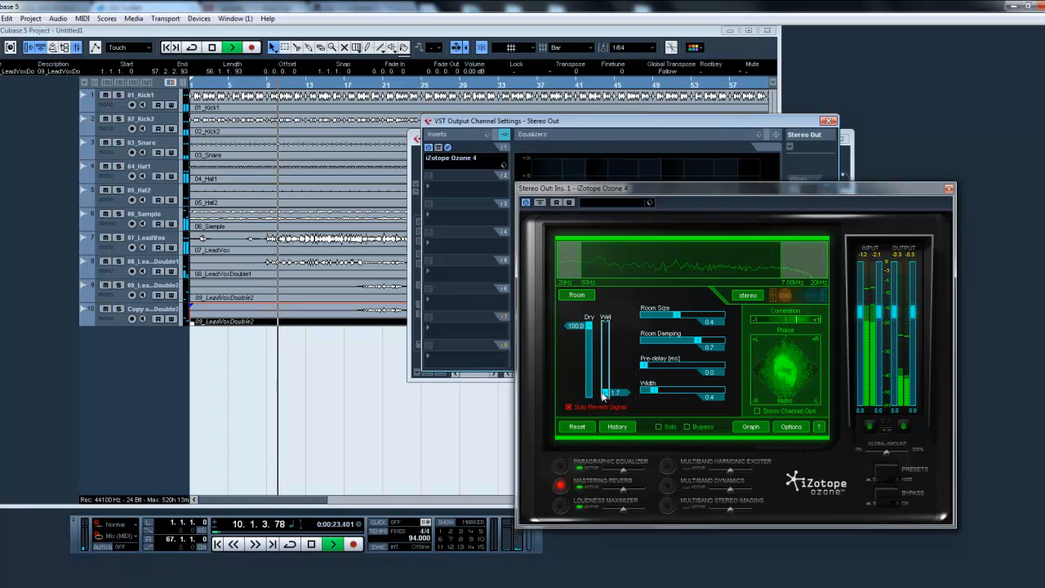
{"action": "key", "text": "space"}
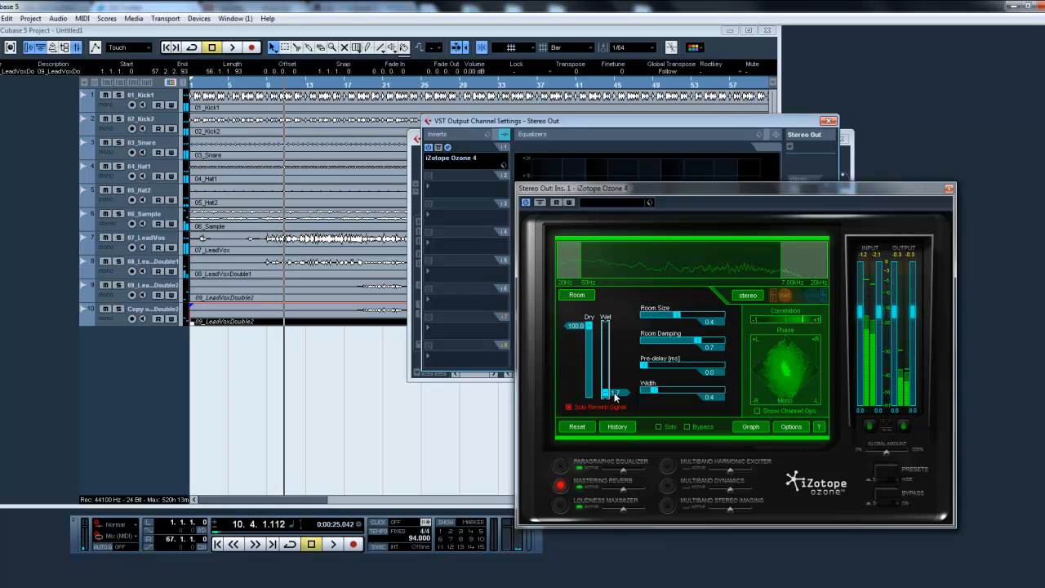
{"action": "left_click", "coordinate": [615, 397]}
{"action": "type", "text": "2.5"}
{"action": "key", "text": "Return"}
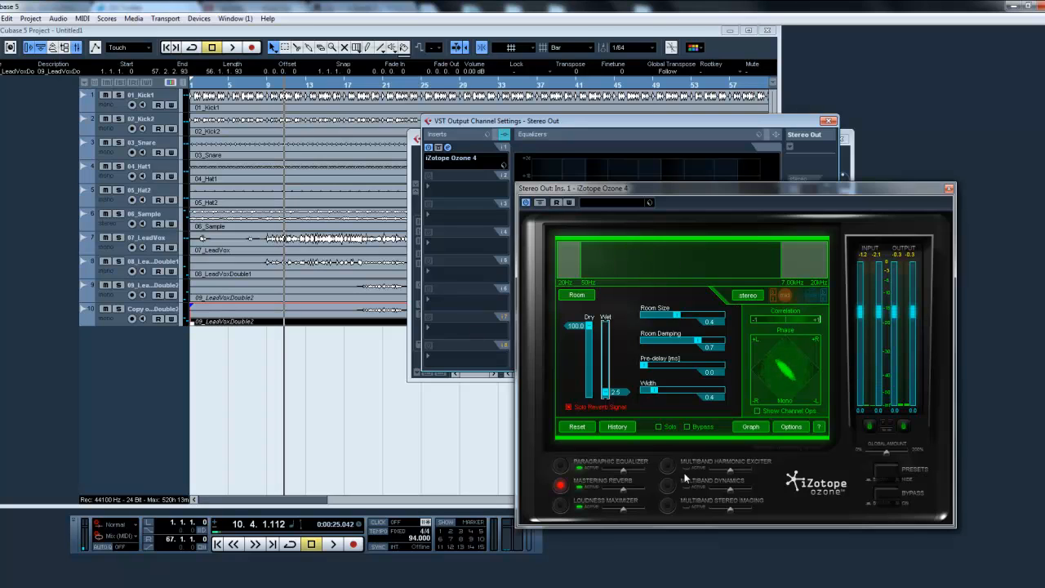
{"action": "left_click", "coordinate": [573, 406]}
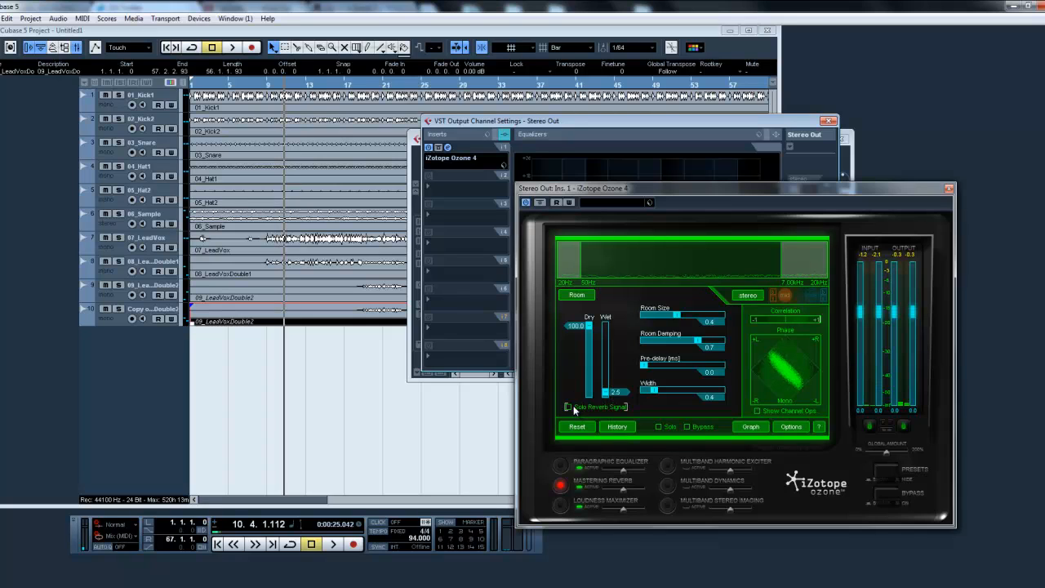
Step: Activate the Multiband Harmonic Exciter and set the band 4 amount to 1.5
{"action": "left_click", "coordinate": [667, 465]}
{"action": "left_click", "coordinate": [684, 469]}
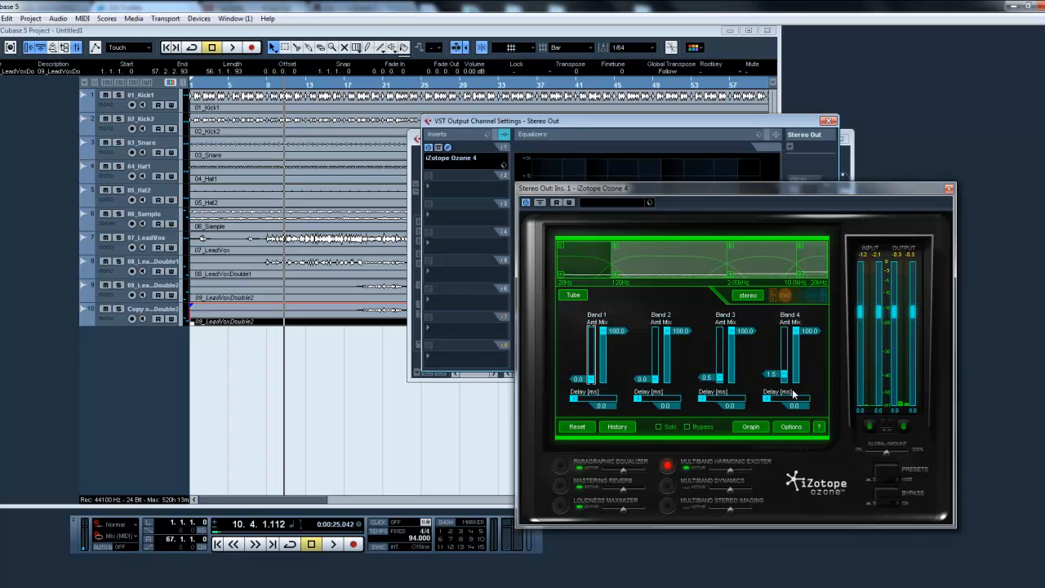
{"action": "left_click", "coordinate": [826, 271]}
{"action": "left_click", "coordinate": [773, 376]}
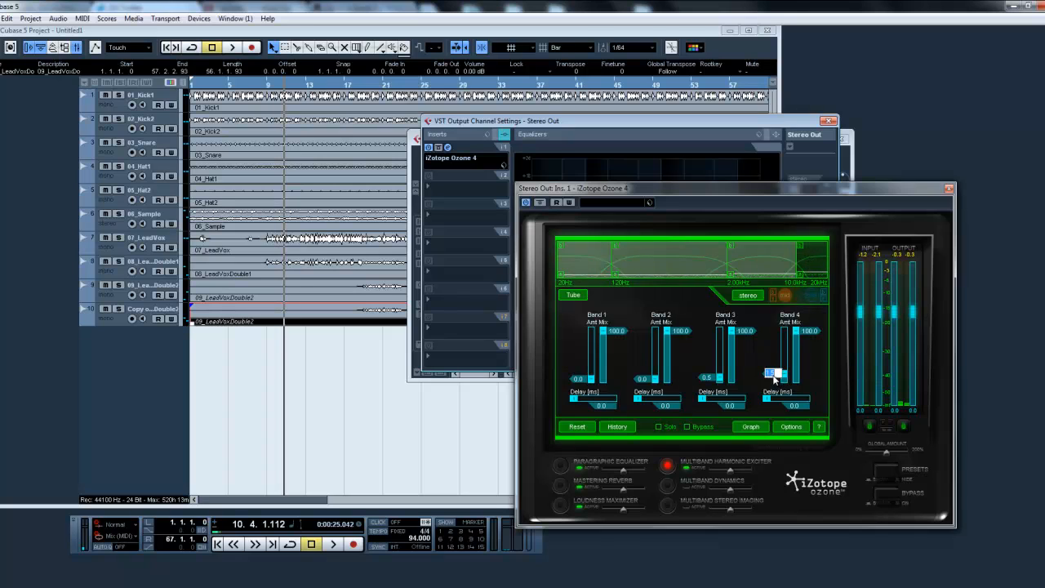
{"action": "type", "text": "1.5"}
{"action": "key", "text": "Return"}
Step: Set the exciter's band 3 amount to 0.5
{"action": "double_click", "coordinate": [707, 377]}
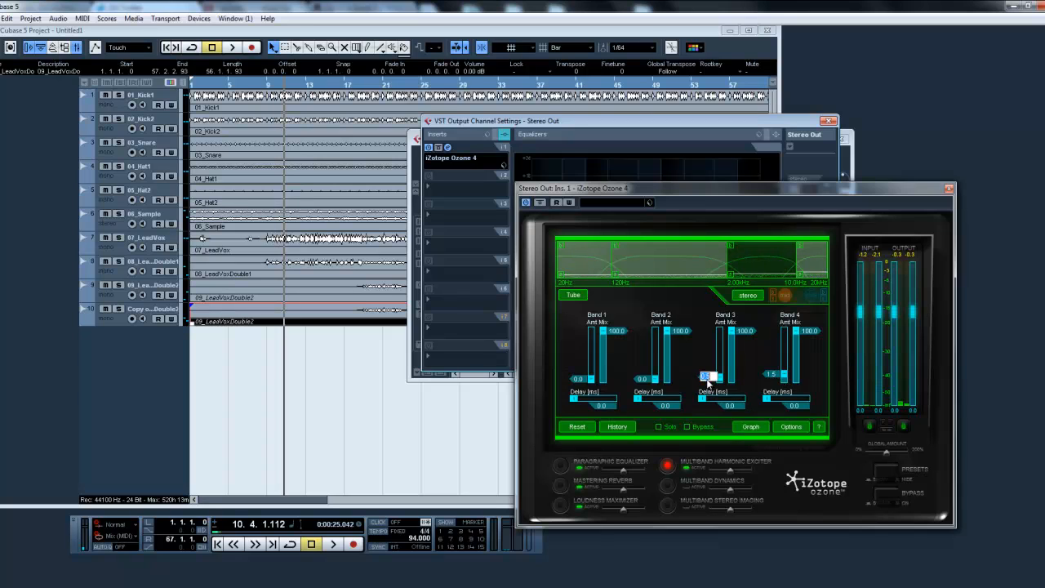
{"action": "type", "text": "0"}
{"action": "key", "text": "Return"}
Step: Turn off bypass for the Multiband Stereo Imaging and set the band 4 widening to 0.2
{"action": "left_click", "coordinate": [668, 508]}
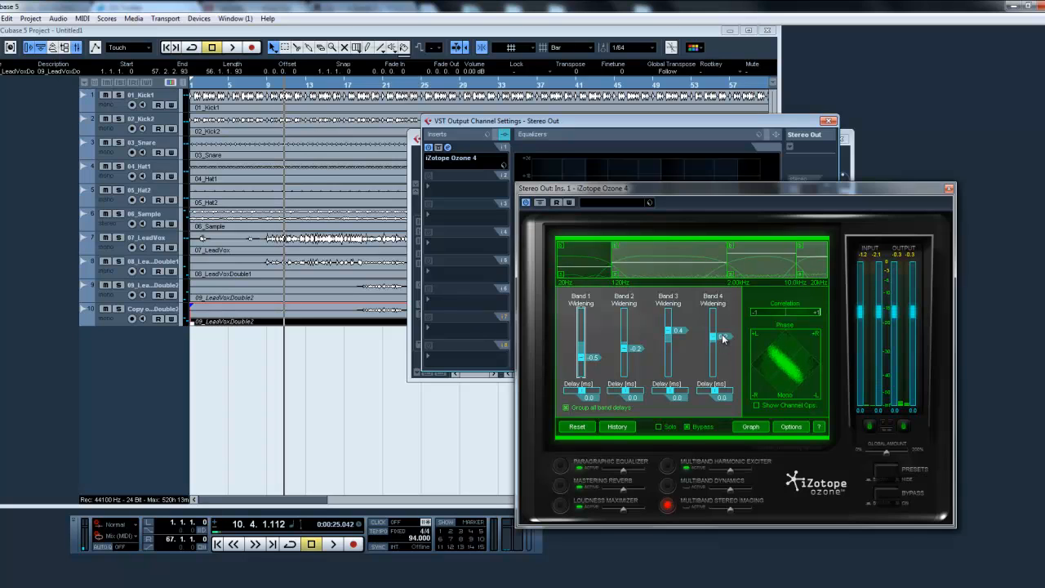
{"action": "left_click", "coordinate": [687, 427]}
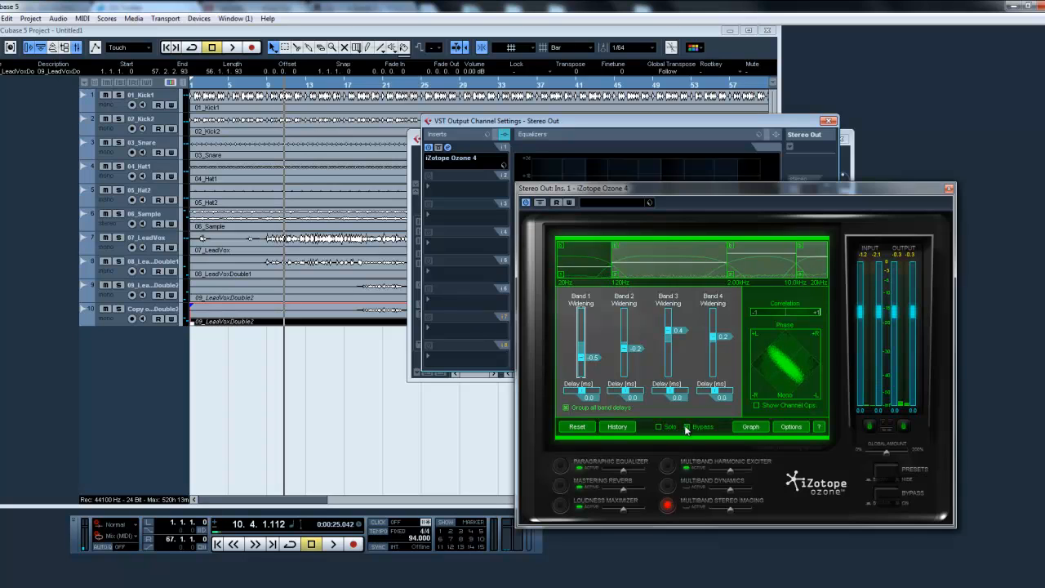
{"action": "left_click", "coordinate": [723, 340]}
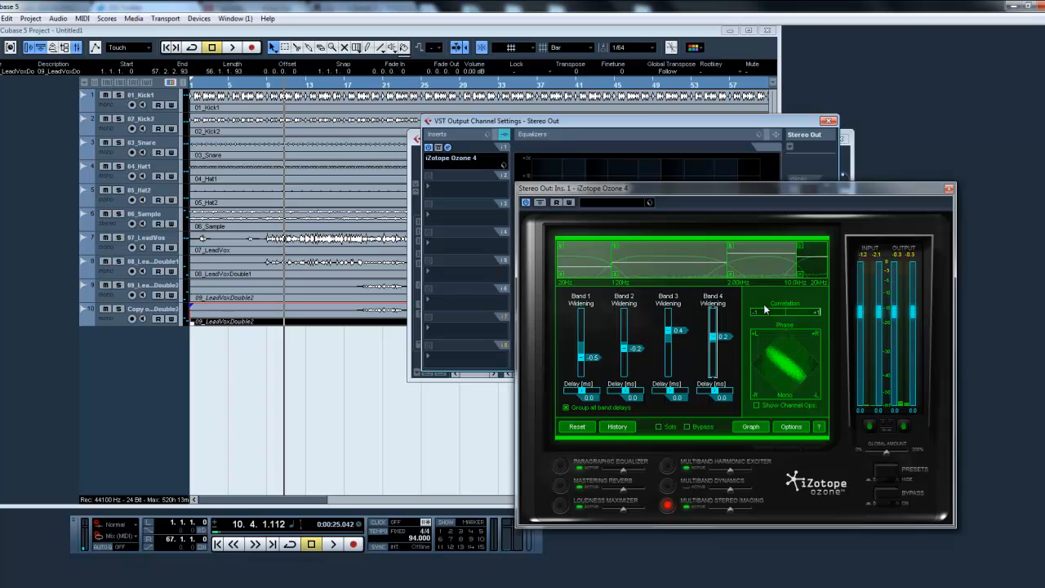
{"action": "double_click", "coordinate": [729, 337]}
{"action": "type", "text": ".2"}
{"action": "key", "text": "Return"}
Step: Set the stereo imaging band 3 widening to 0.4
{"action": "left_click_drag", "start_coordinate": [681, 330], "coordinate": [685, 346]}
{"action": "double_click", "coordinate": [683, 344]}
{"action": "type", "text": "4"}
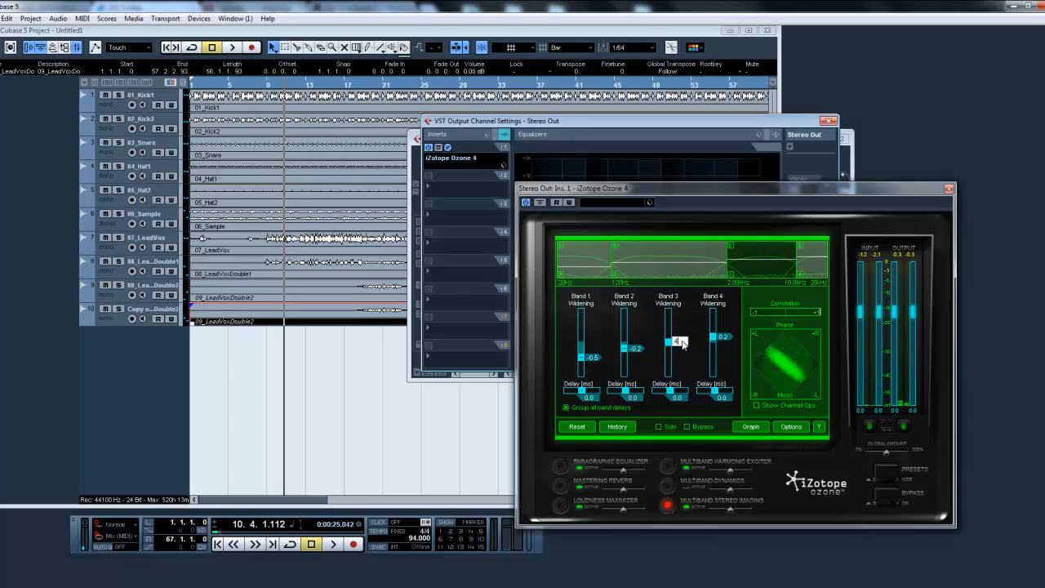
{"action": "key", "text": "Return"}
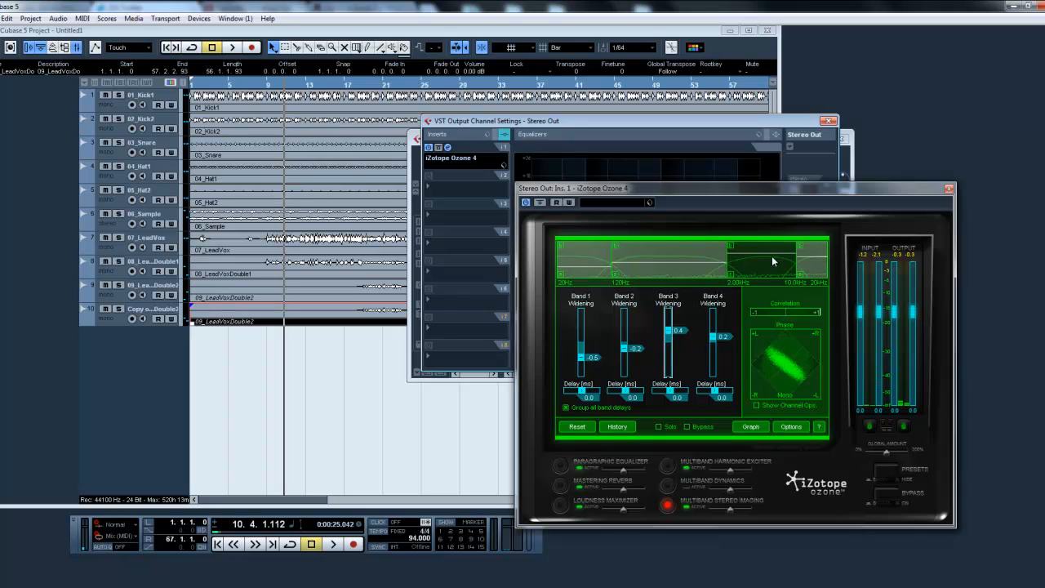
Step: Set the stereo imaging band 2 widening to -0.2
{"action": "left_click", "coordinate": [636, 354]}
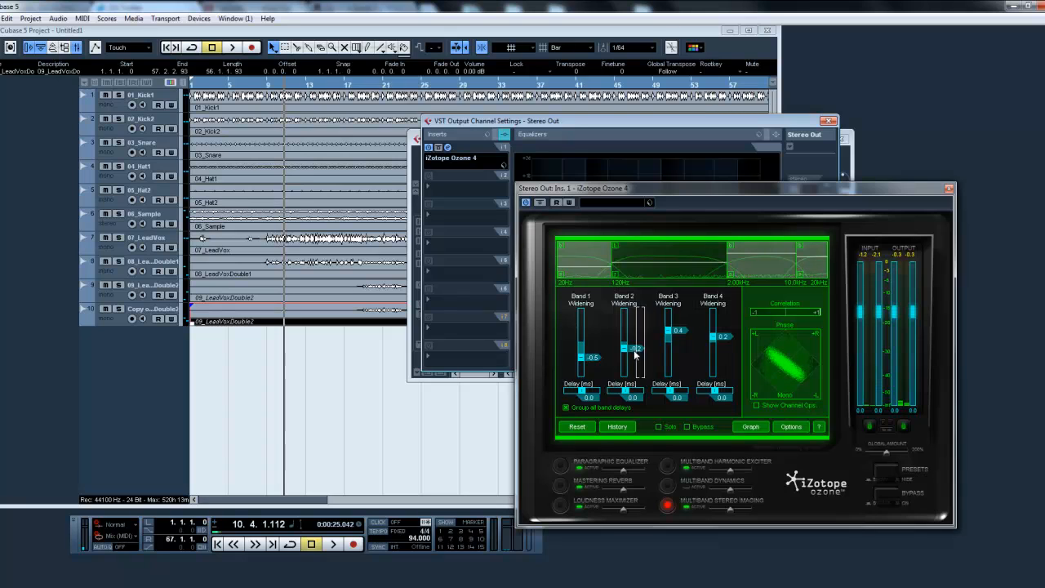
{"action": "left_click", "coordinate": [595, 359]}
{"action": "left_click", "coordinate": [634, 350]}
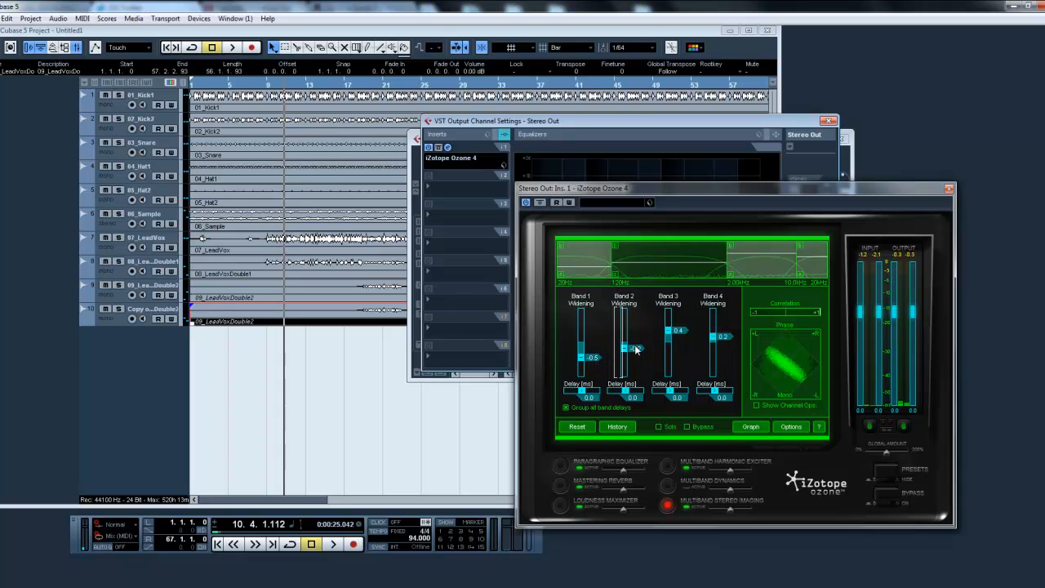
{"action": "double_click", "coordinate": [640, 349]}
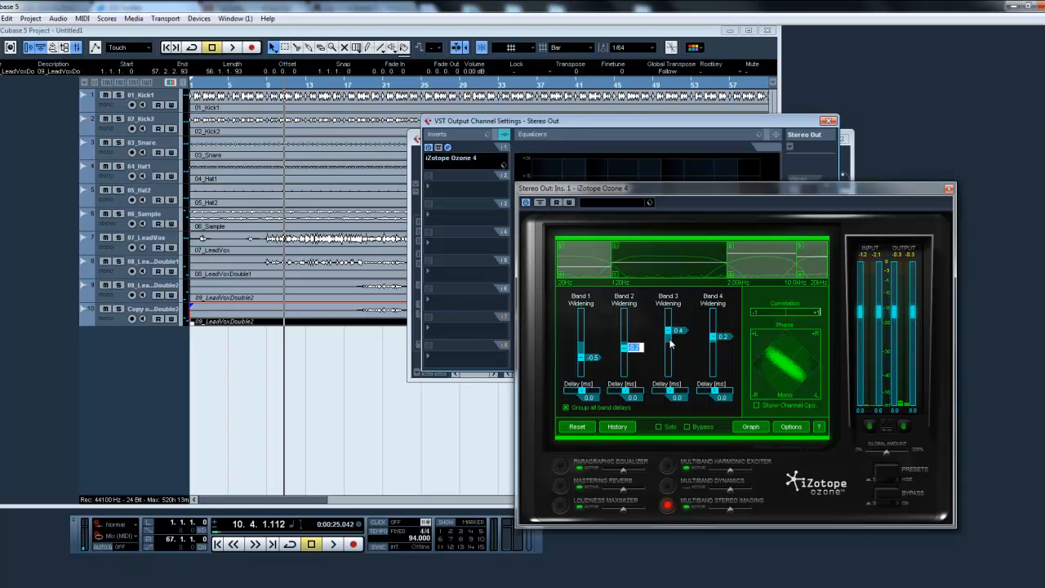
{"action": "key", "text": "Return"}
Step: Set the band 1 widening to -0.5 and play a short passage of the song to check the stereo phase
{"action": "double_click", "coordinate": [596, 357]}
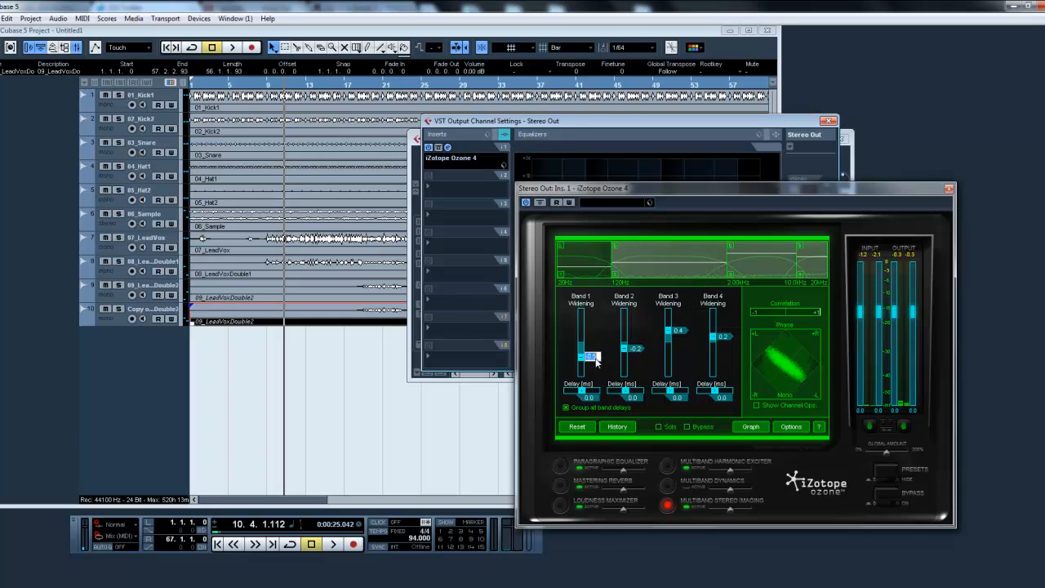
{"action": "type", "text": "-"}
{"action": "key", "text": "Return"}
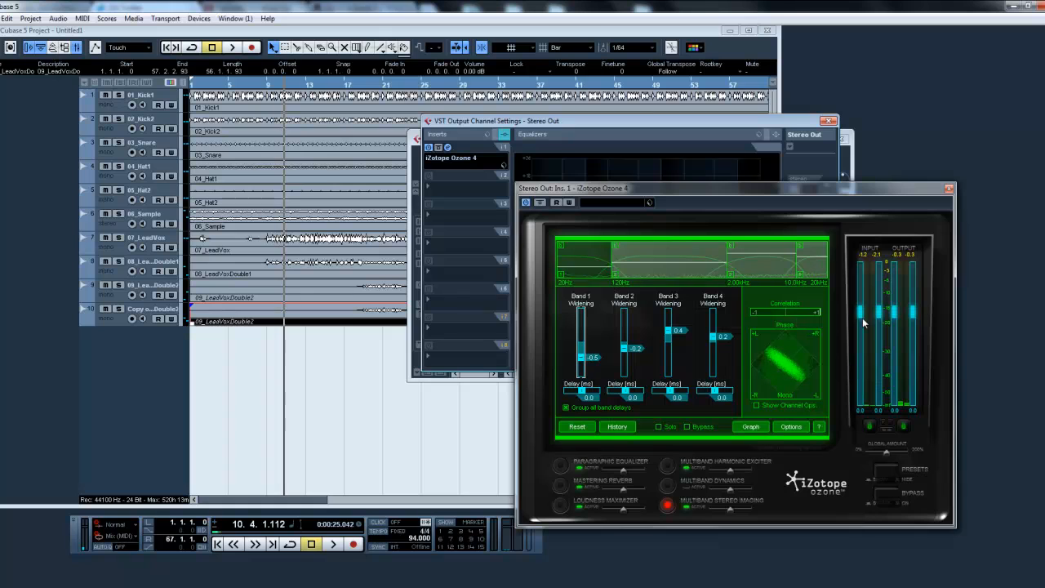
{"action": "key", "text": "space"}
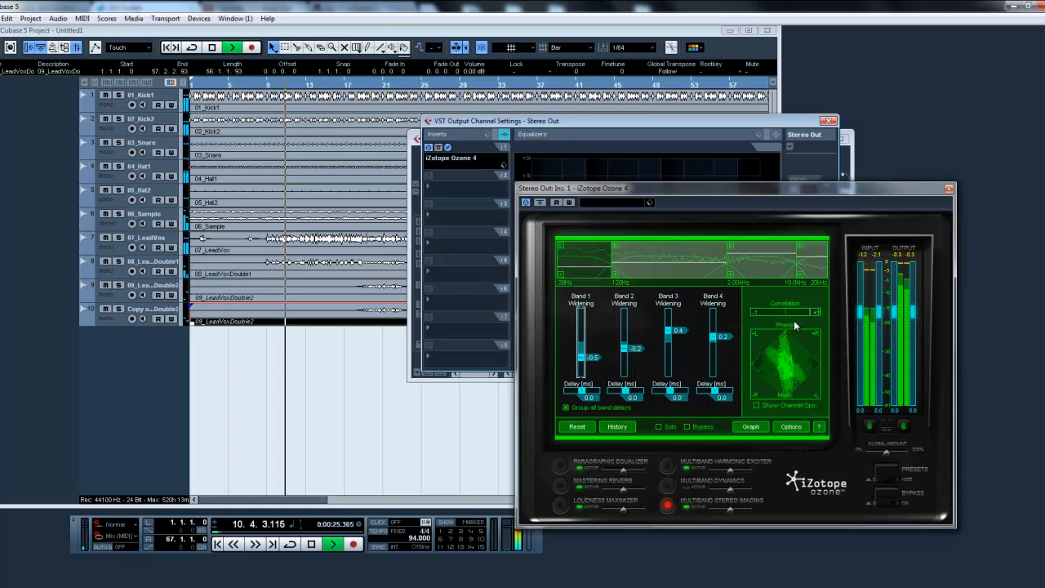
{"action": "key", "text": "space"}
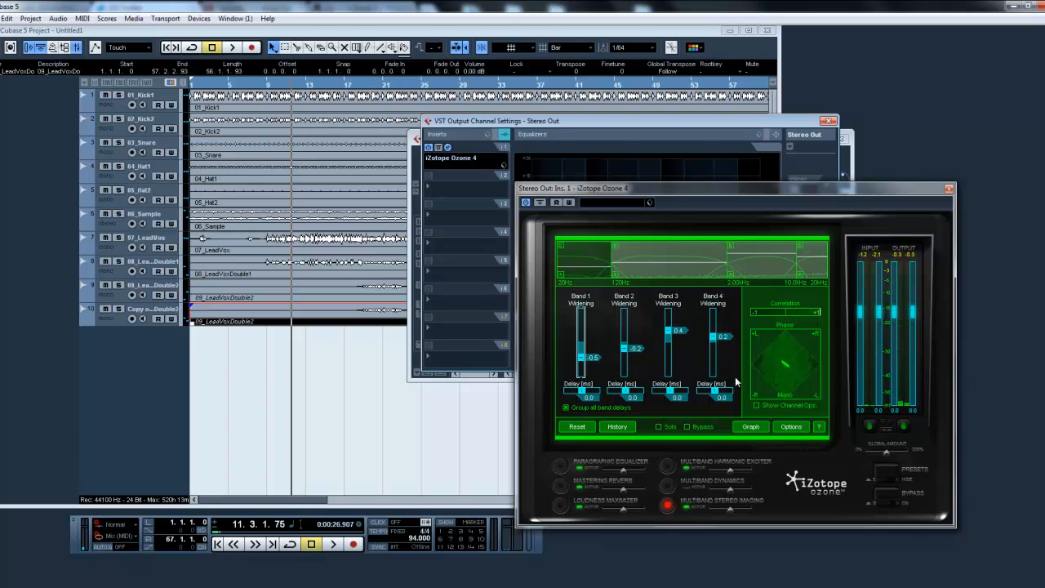
Step: Turn off bypass for the Multiband Dynamics and look through the settings of its four bands, ending on band 1
{"action": "left_click", "coordinate": [668, 487]}
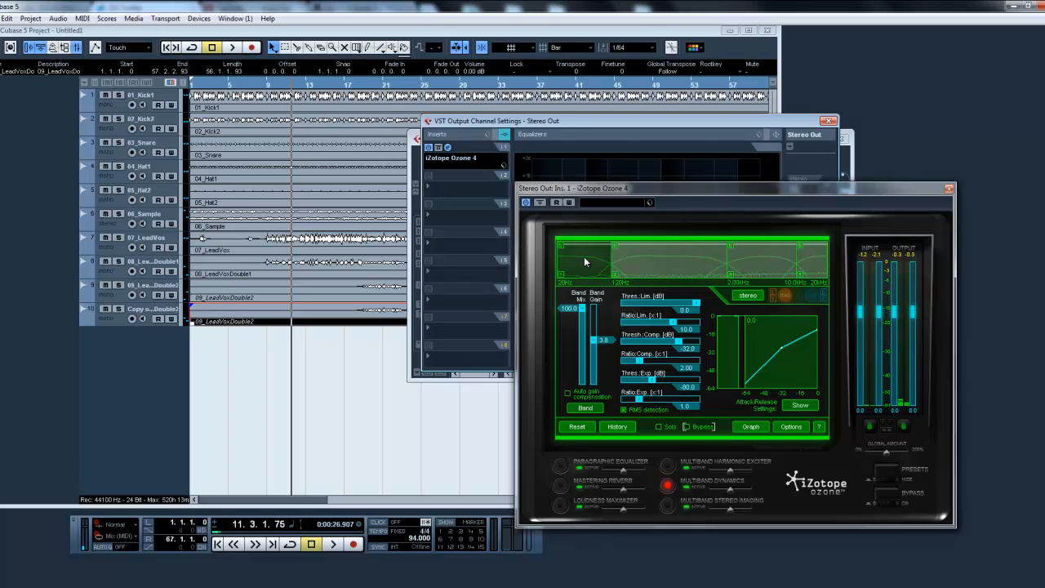
{"action": "left_click", "coordinate": [671, 258]}
{"action": "left_click", "coordinate": [761, 258]}
{"action": "left_click", "coordinate": [814, 261]}
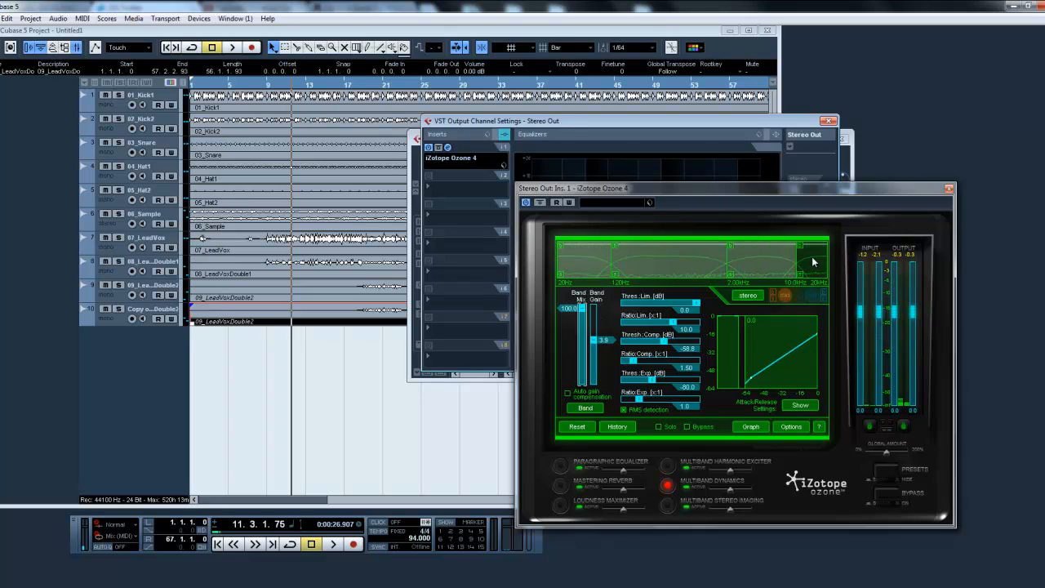
{"action": "left_click", "coordinate": [652, 268]}
{"action": "left_click", "coordinate": [577, 250]}
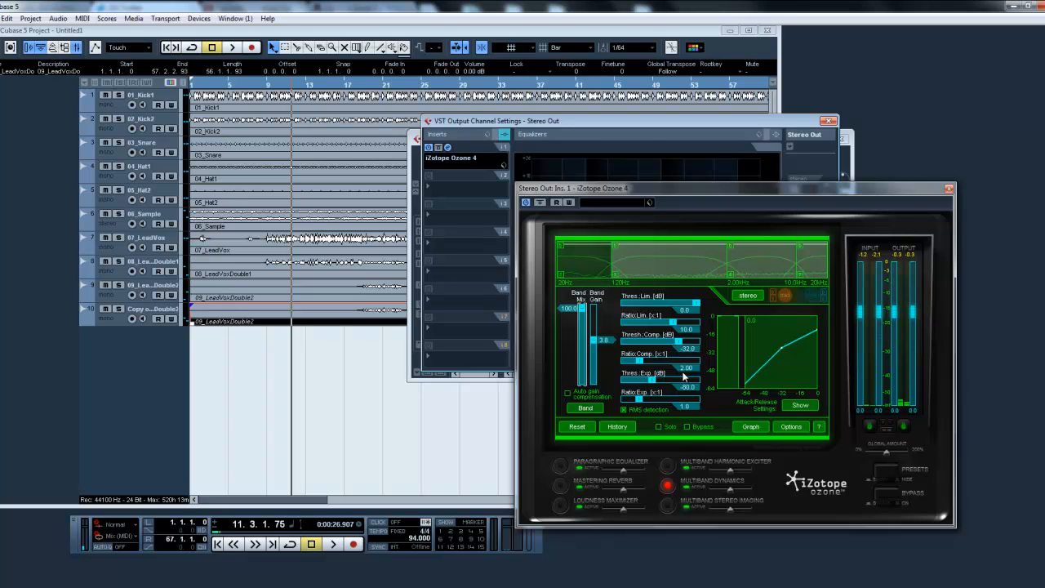
Step: Set the band 1 compressor to a ratio of 2.00 with a 230 ms attack and a 285 ms release
{"action": "left_click", "coordinate": [691, 369]}
{"action": "left_click", "coordinate": [691, 370]}
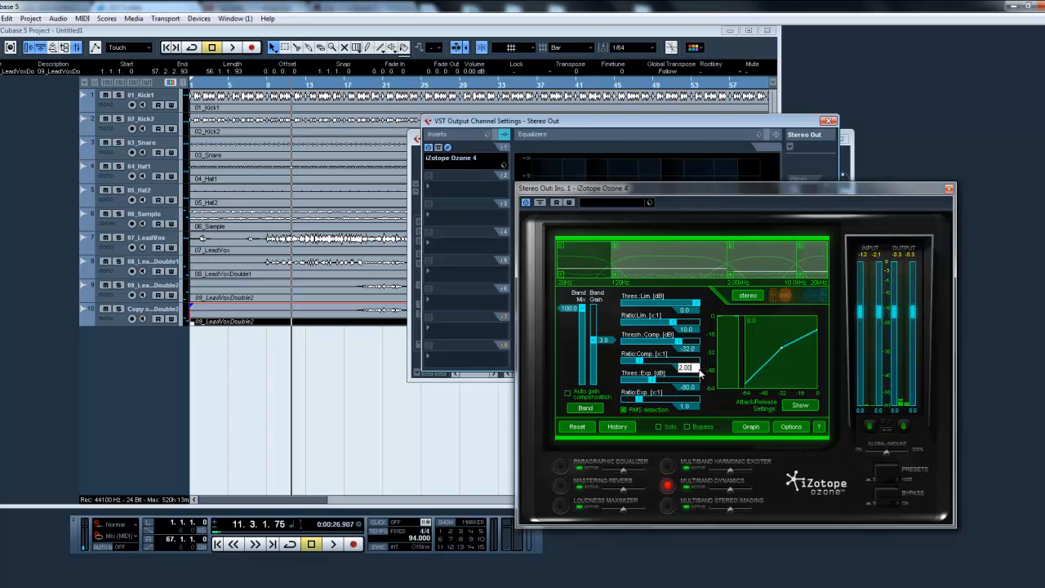
{"action": "left_click", "coordinate": [811, 407]}
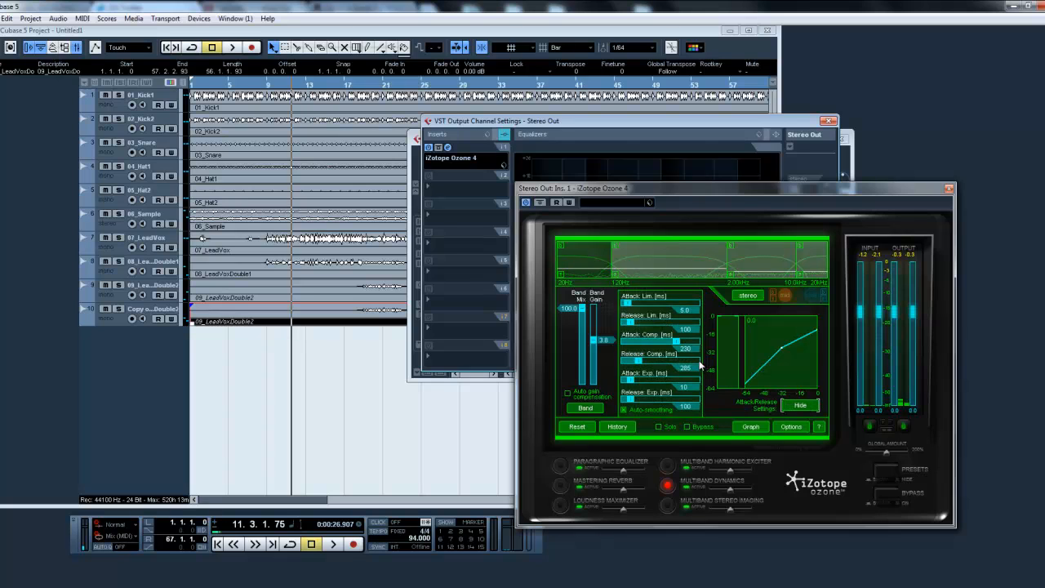
{"action": "double_click", "coordinate": [688, 349]}
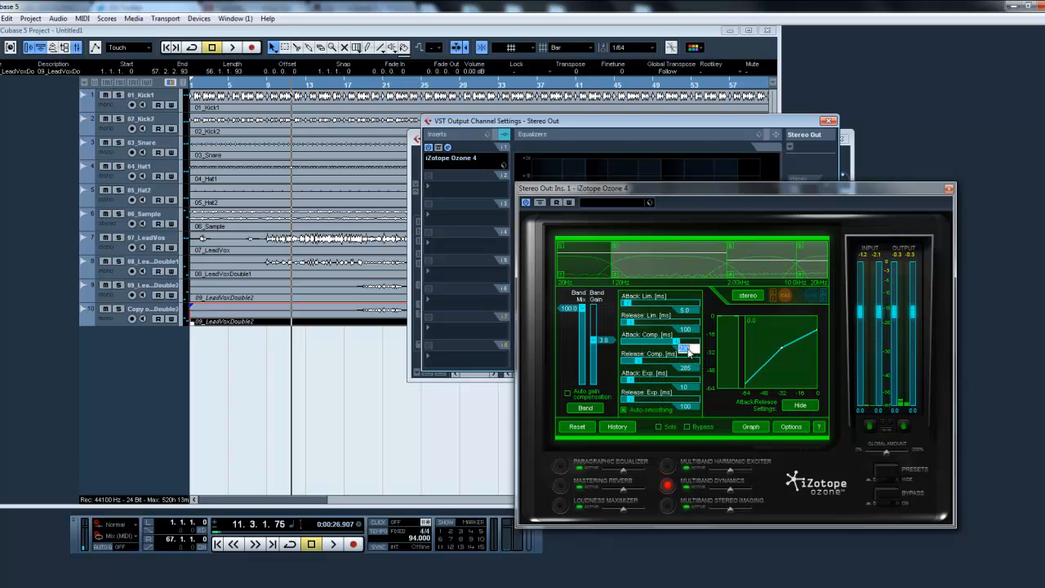
{"action": "left_click", "coordinate": [774, 374]}
{"action": "double_click", "coordinate": [688, 369]}
{"action": "type", "text": "285"}
{"action": "key", "text": "Return"}
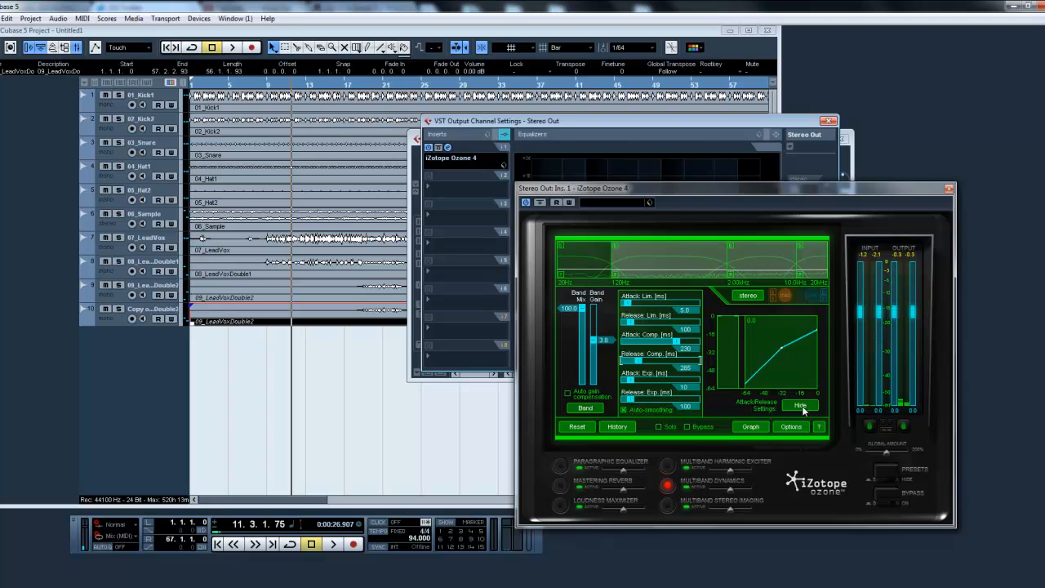
Step: Return to the band 1 threshold and ratio settings and set the band gain to 3.8
{"action": "left_click", "coordinate": [802, 407]}
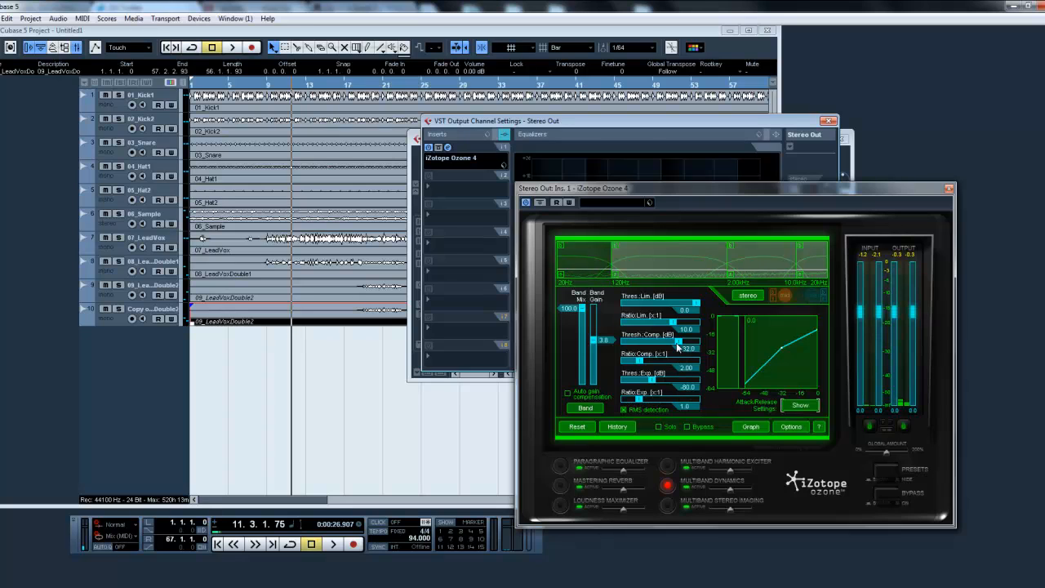
{"action": "left_click", "coordinate": [605, 339]}
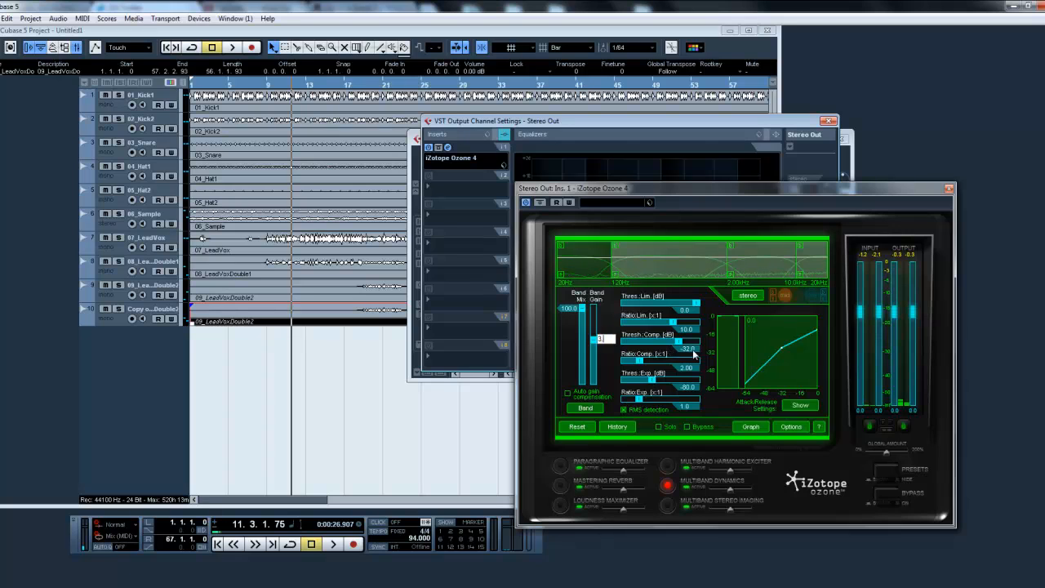
{"action": "key", "text": "Return"}
Step: Set the band 2 compressor ratio to 2.00
{"action": "left_click", "coordinate": [652, 268]}
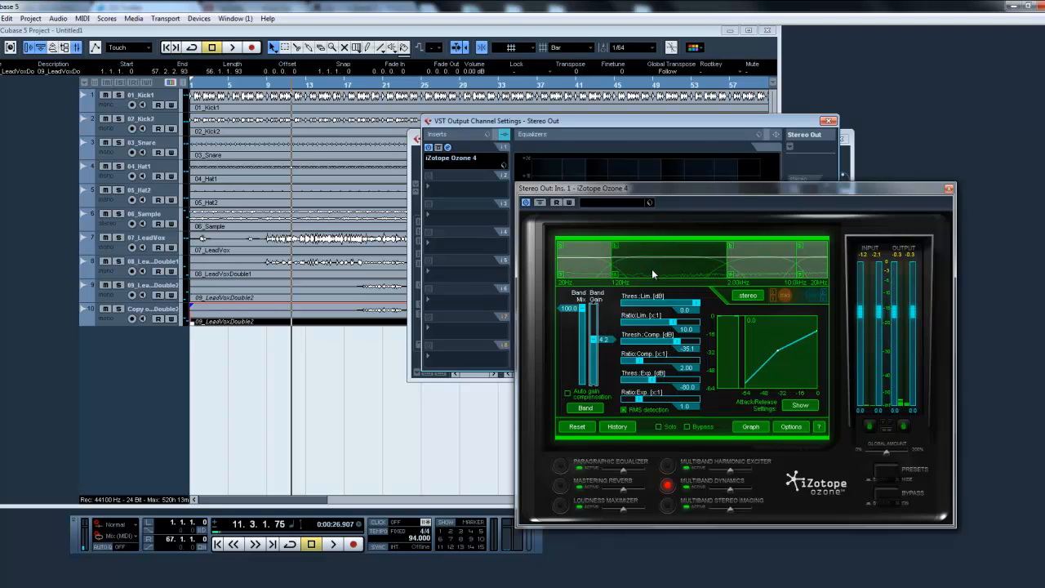
{"action": "left_click", "coordinate": [685, 368]}
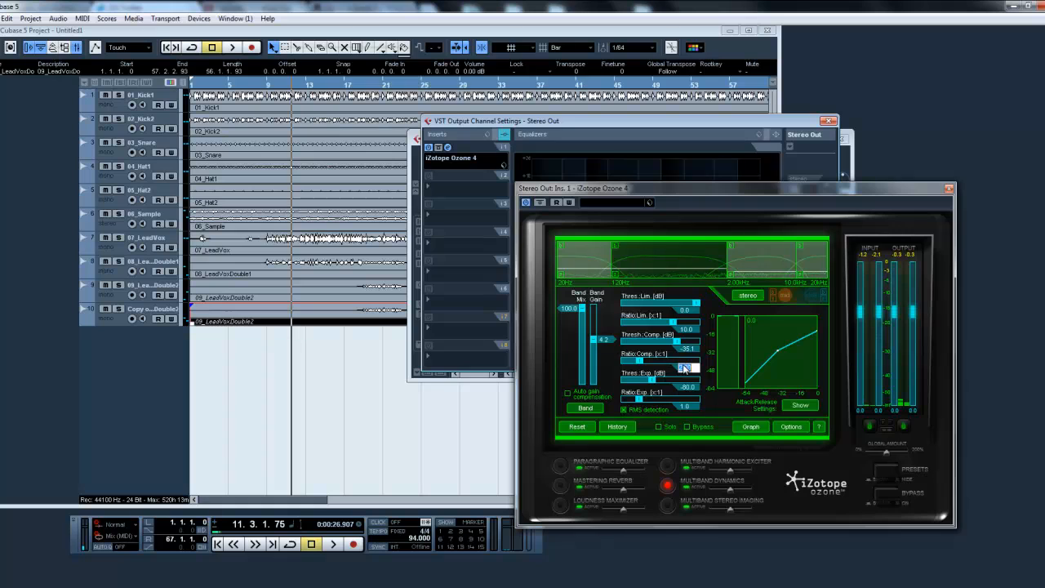
{"action": "type", "text": "2"}
{"action": "key", "text": "Return"}
Step: Set the band 2 compressor attack to 230 ms and its release to 245 ms
{"action": "left_click", "coordinate": [800, 405]}
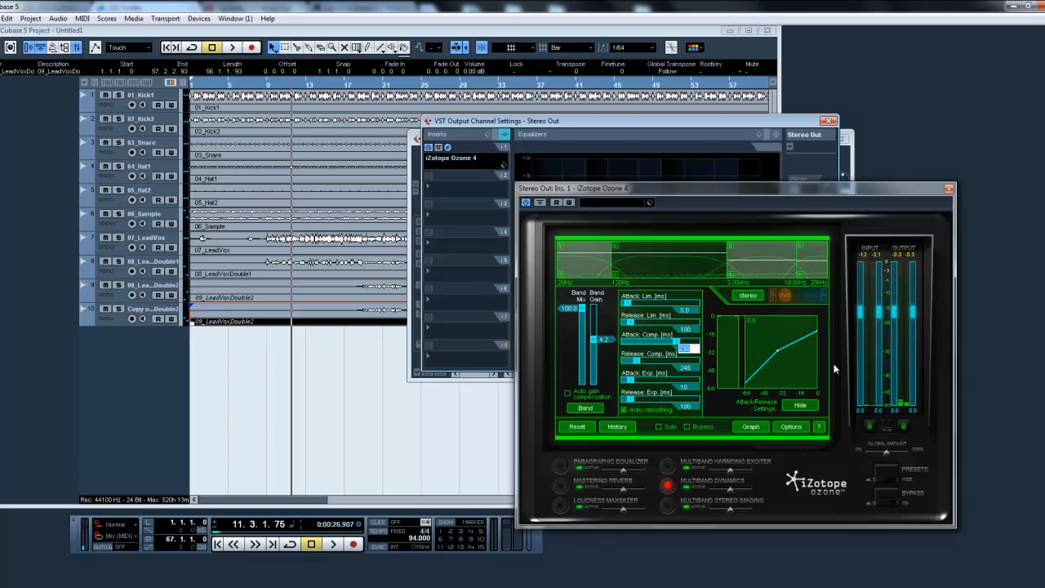
{"action": "type", "text": "230"}
{"action": "key", "text": "Return"}
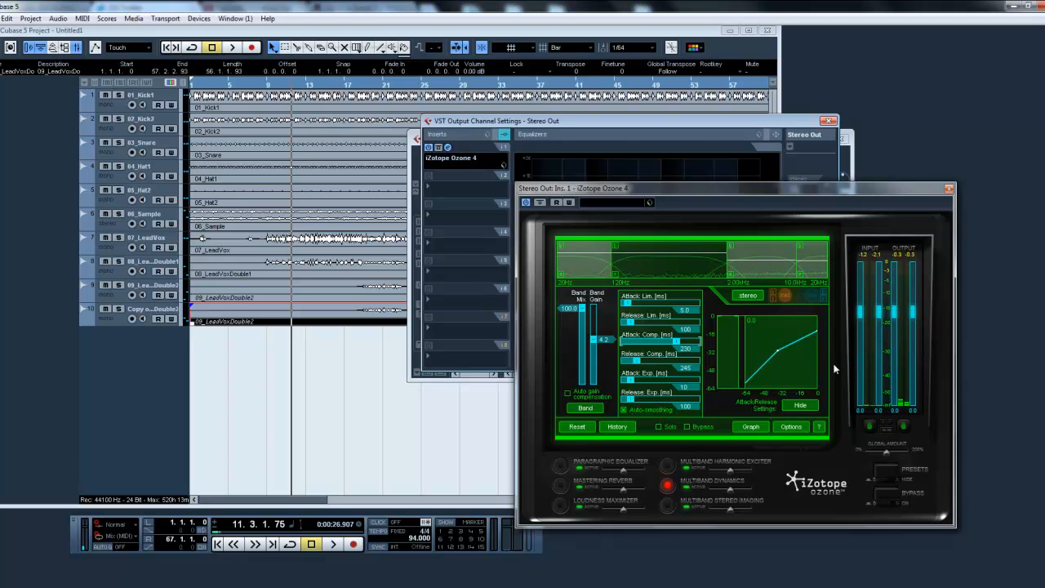
{"action": "double_click", "coordinate": [686, 369]}
{"action": "key", "text": "Return"}
Step: Return to the band 2 threshold and ratio settings and open its band gain value for editing
{"action": "left_click", "coordinate": [800, 406]}
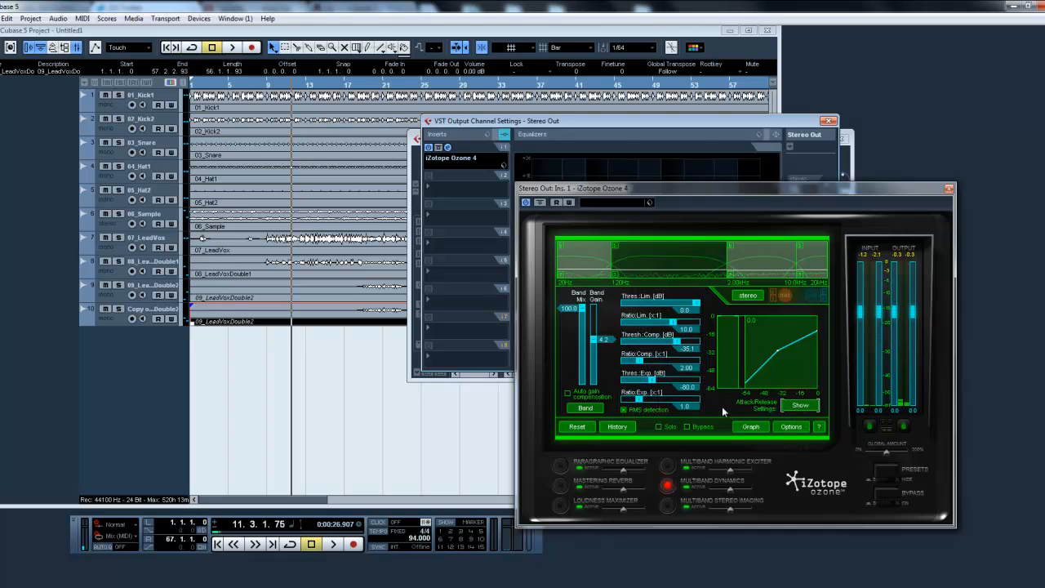
{"action": "left_click", "coordinate": [608, 340]}
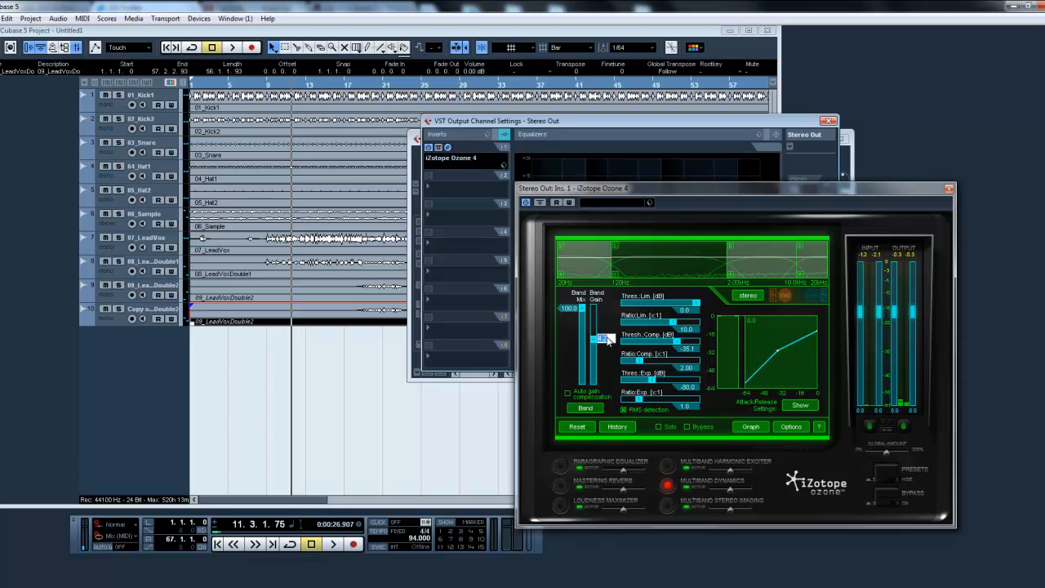
{"action": "left_click", "coordinate": [570, 396]}
Step: Set the band 3 compressor ratio to 1.50
{"action": "left_click", "coordinate": [755, 268]}
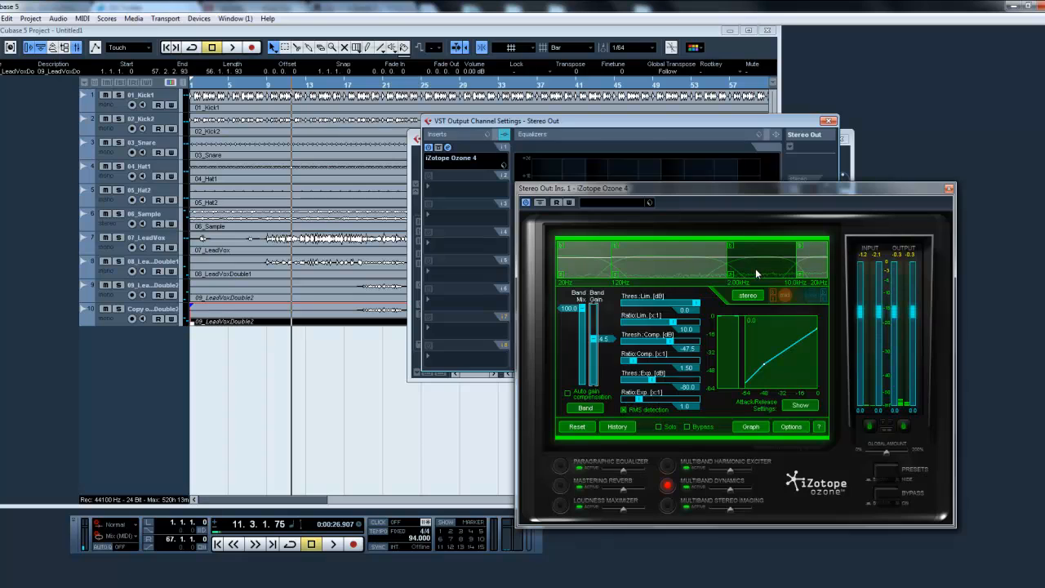
{"action": "left_click", "coordinate": [687, 369]}
{"action": "type", "text": "1.5"}
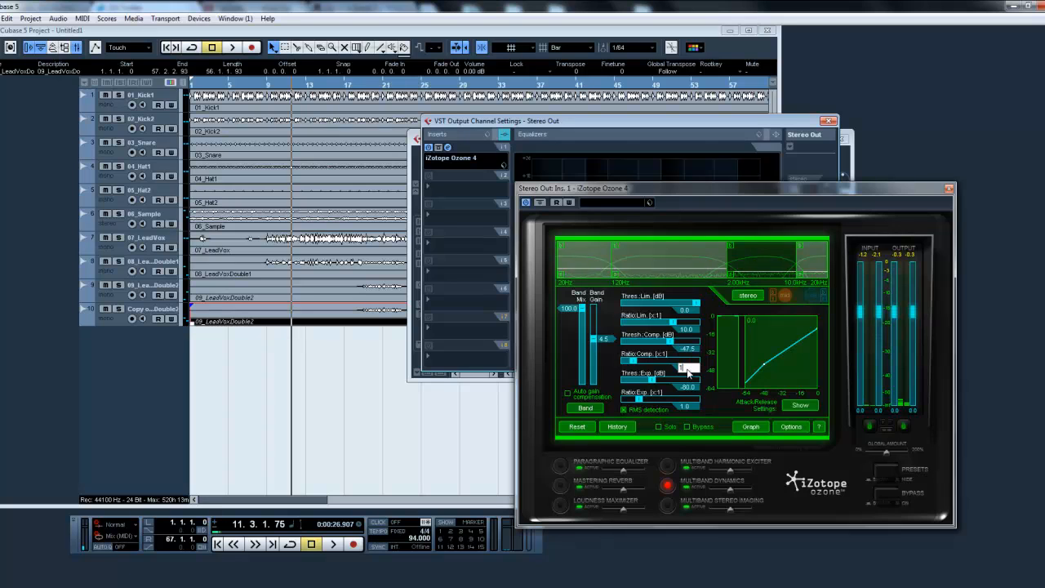
{"action": "key", "text": "Return"}
Step: Set the band 3 compressor attack to 110 ms and its release to 210 ms, and open the band gain value for editing
{"action": "left_click", "coordinate": [802, 406]}
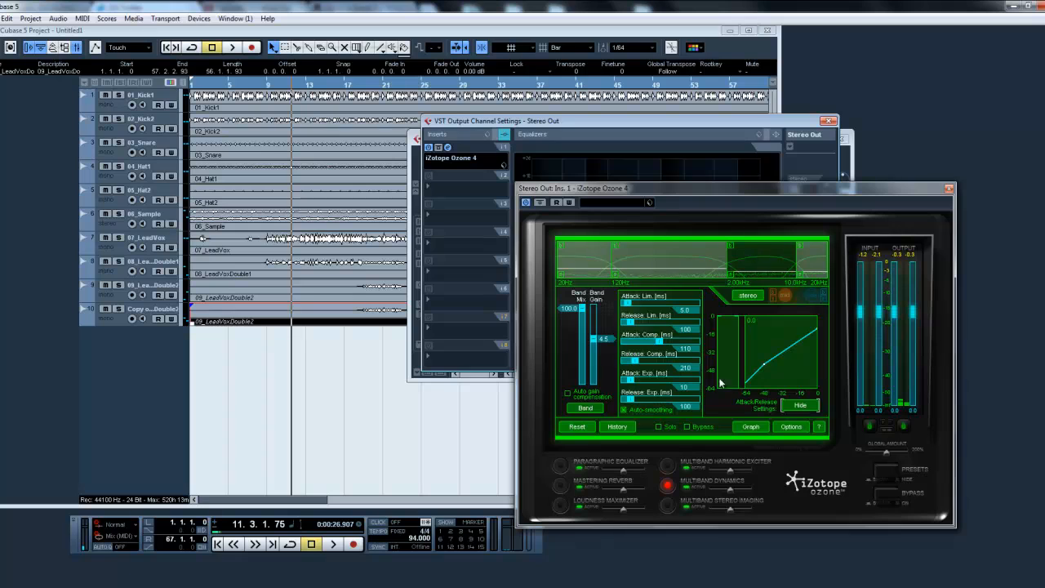
{"action": "left_click", "coordinate": [688, 349]}
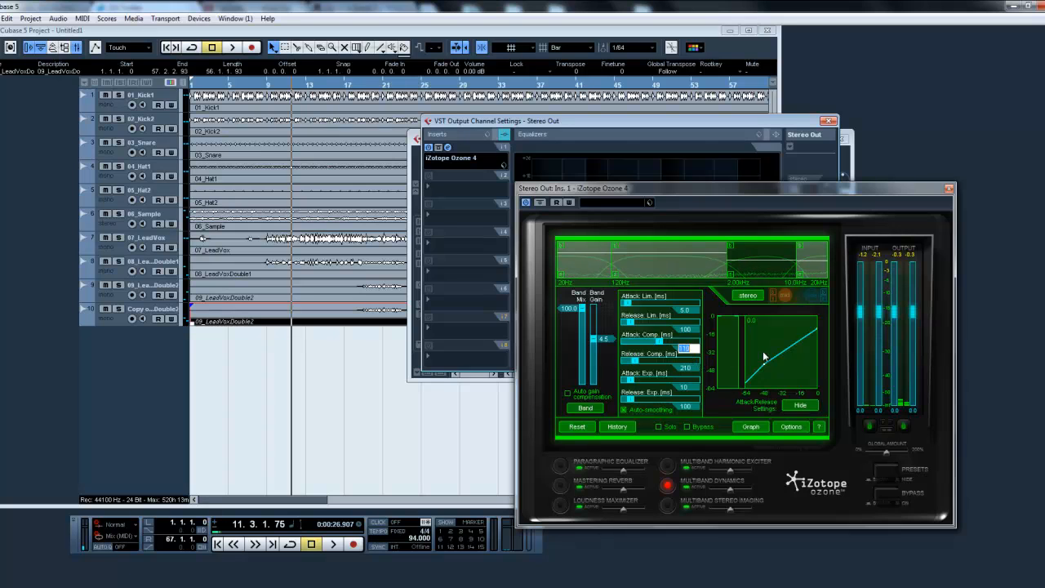
{"action": "type", "text": "110"}
{"action": "key", "text": "Return"}
{"action": "left_click", "coordinate": [691, 369]}
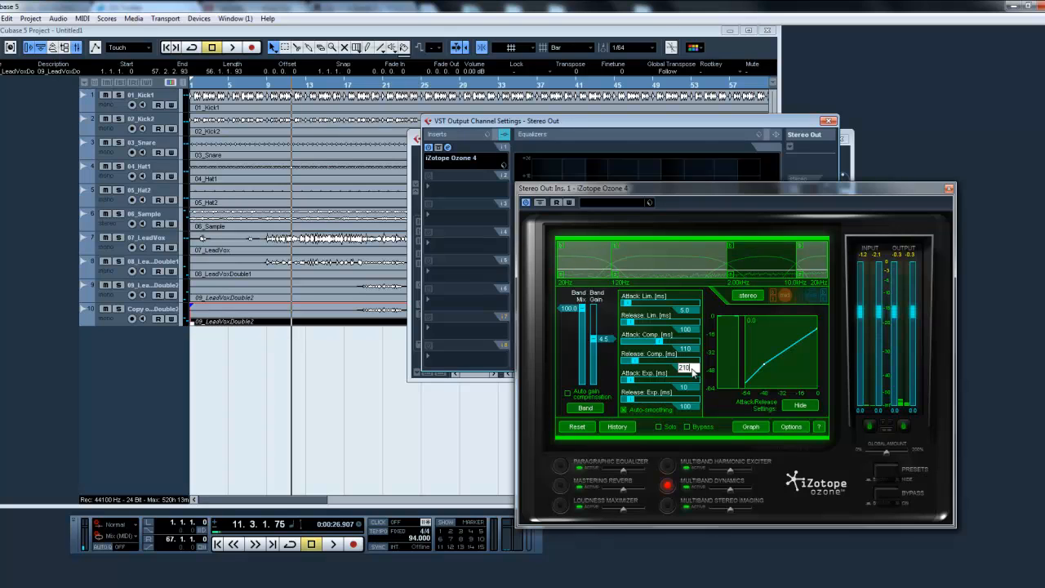
{"action": "key", "text": "Return"}
{"action": "left_click", "coordinate": [794, 406]}
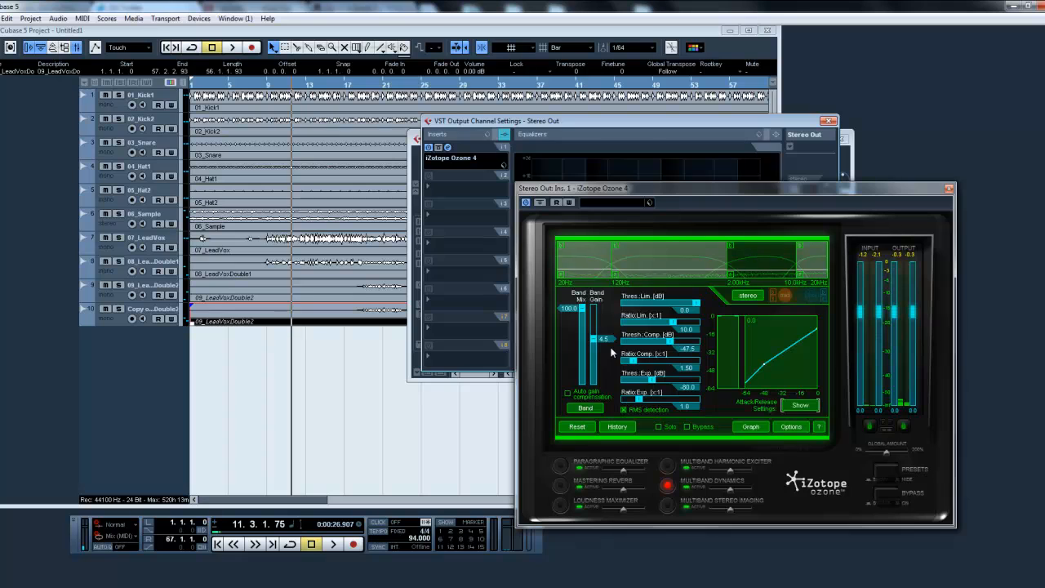
{"action": "left_click", "coordinate": [605, 339]}
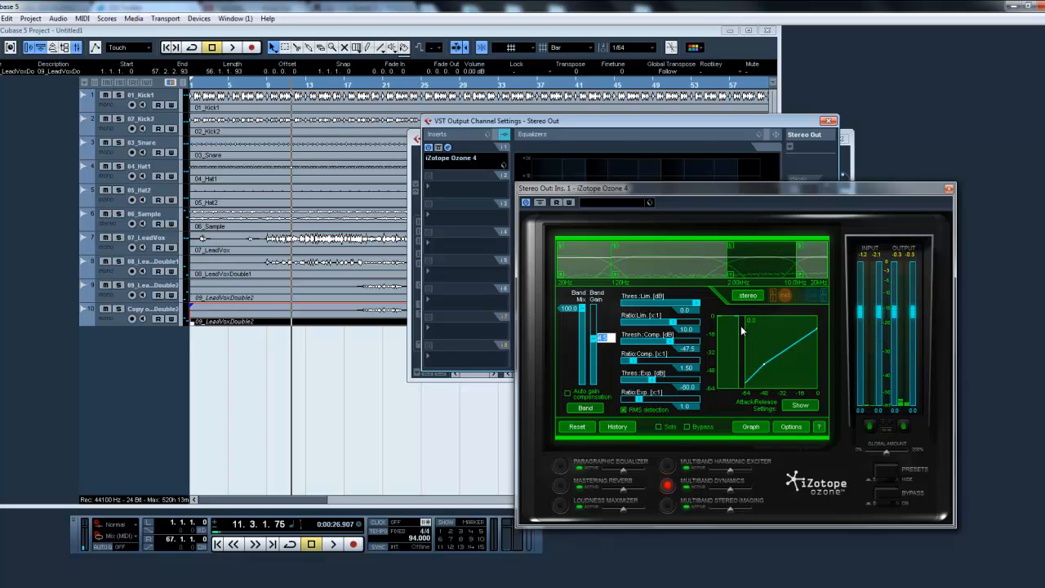
Step: Select band 4 of the multiband dynamics and set its compressor ratio to 1.5
{"action": "left_click", "coordinate": [817, 279]}
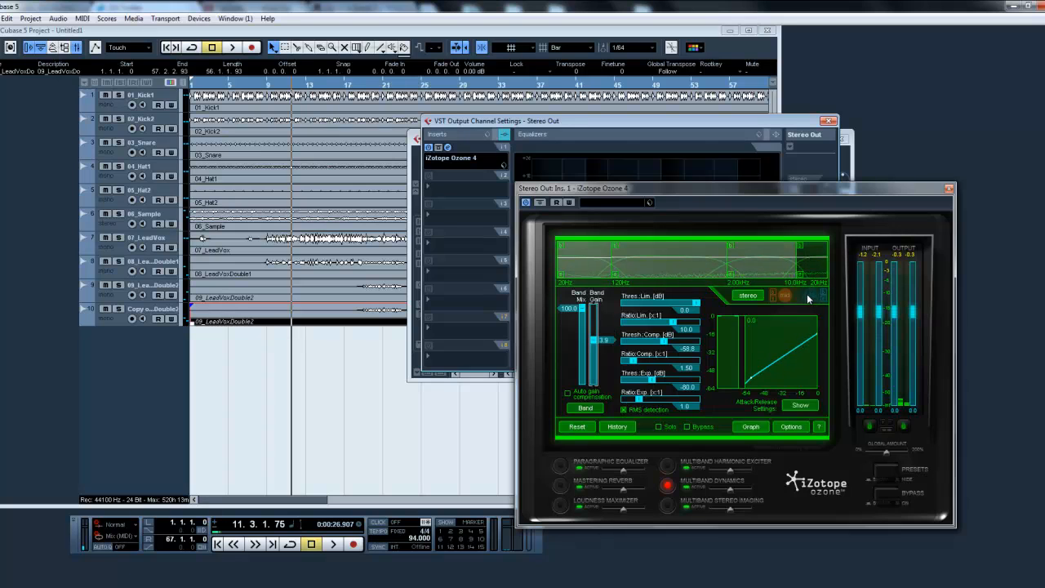
{"action": "left_click", "coordinate": [690, 369]}
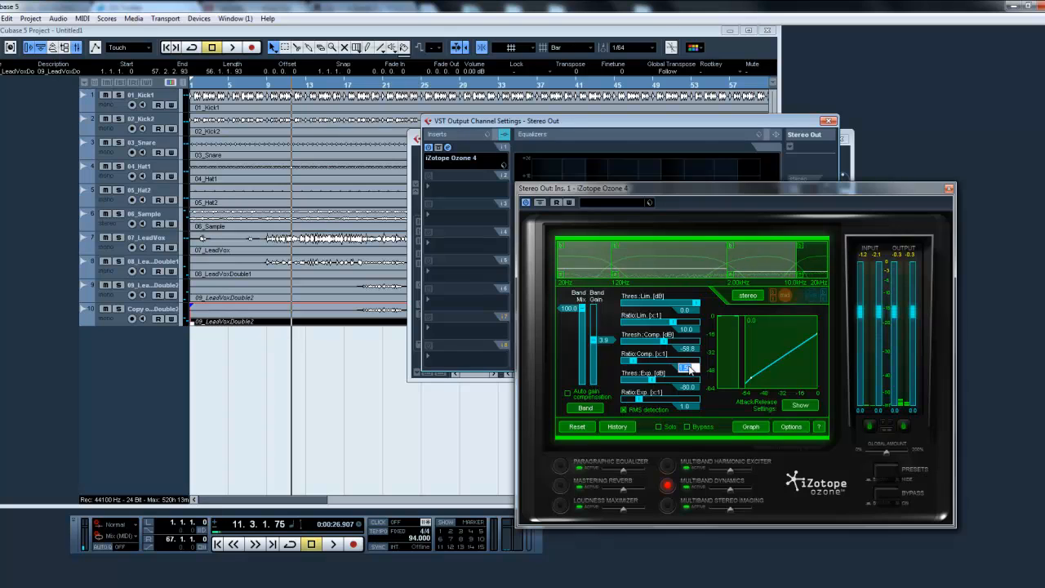
{"action": "type", "text": "1.5"}
{"action": "key", "text": "Return"}
Step: Set the band 4 compressor attack to 105 ms and its release to 245 ms
{"action": "left_click", "coordinate": [797, 405]}
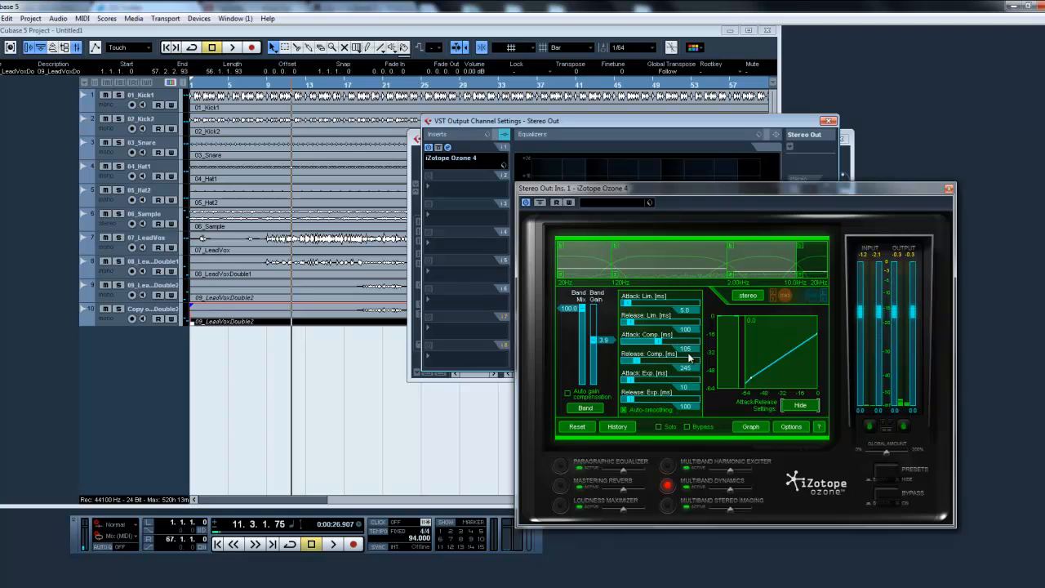
{"action": "left_click", "coordinate": [688, 350]}
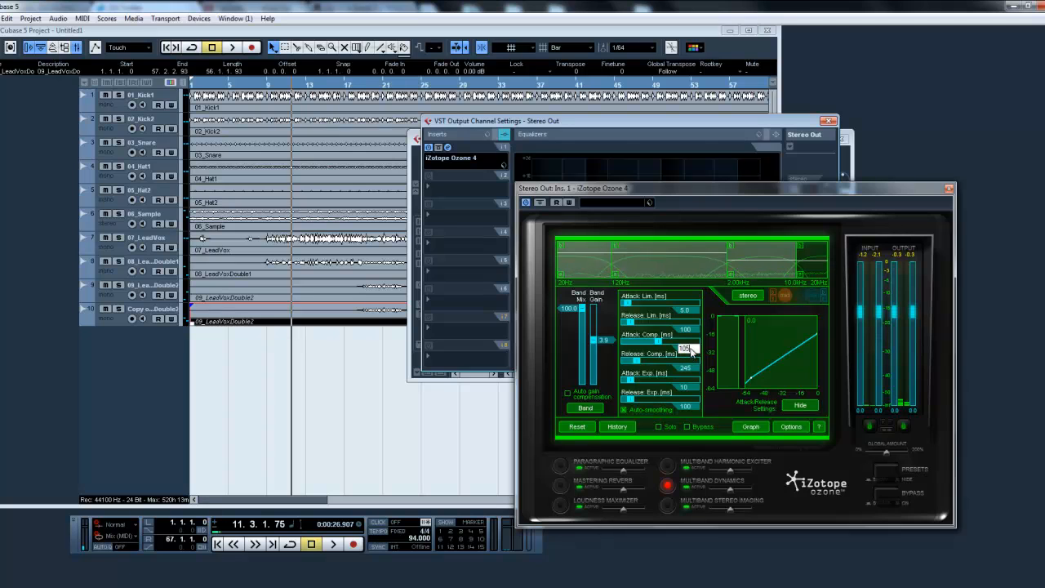
{"action": "left_click", "coordinate": [688, 370]}
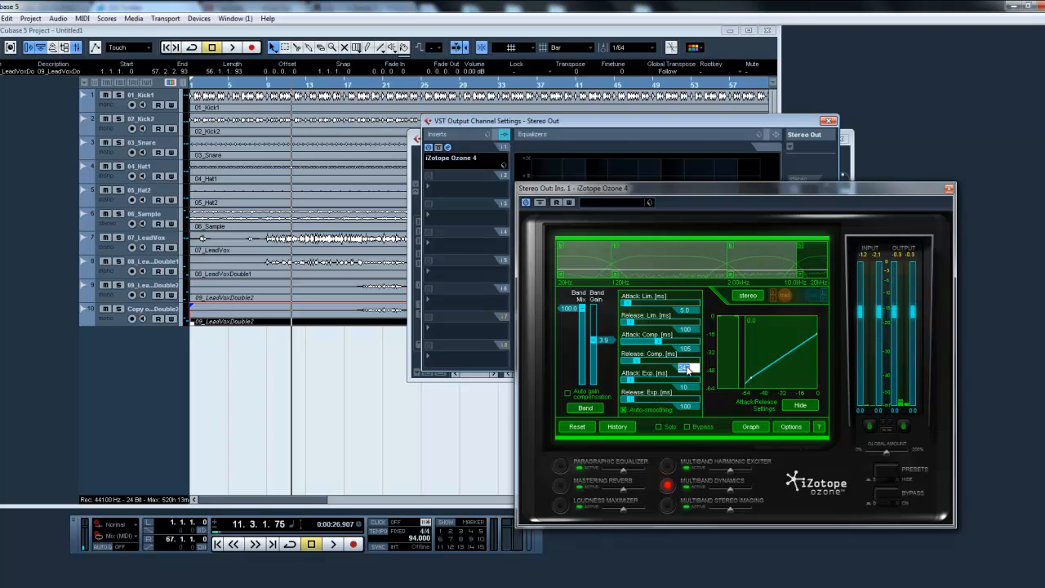
{"action": "key", "text": "Return"}
{"action": "left_click", "coordinate": [787, 406]}
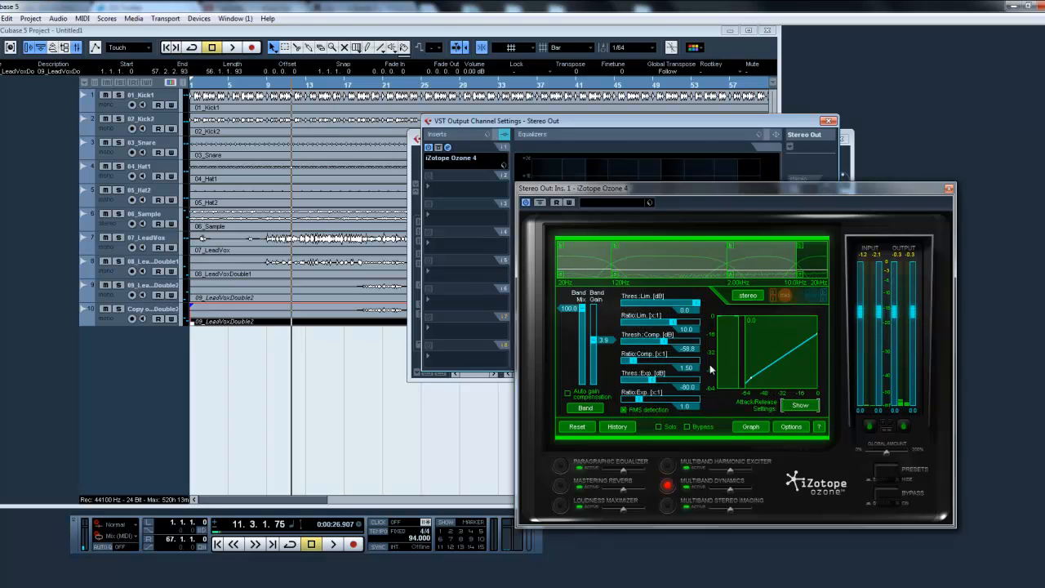
Step: Close the stereo output channel settings and the mixer, and return the playhead to the start of the project
{"action": "left_click", "coordinate": [828, 121]}
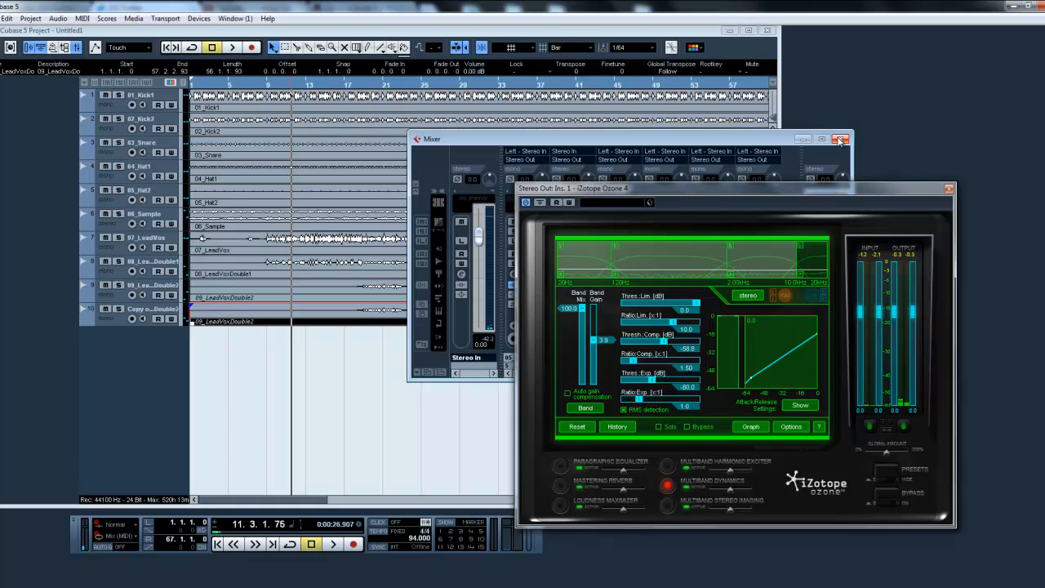
{"action": "left_click", "coordinate": [844, 138]}
{"action": "left_click", "coordinate": [168, 47]}
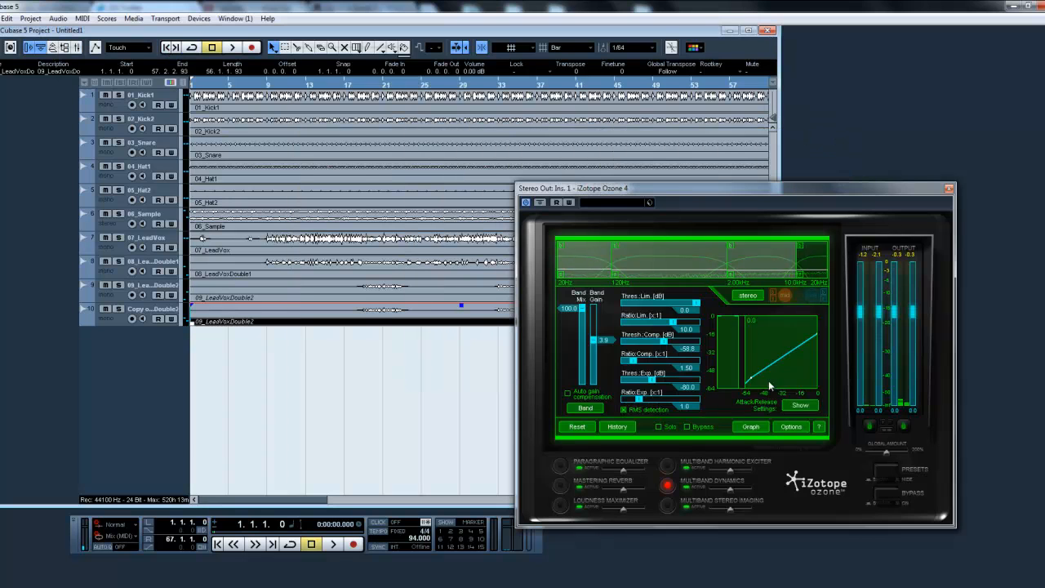
Step: Toggle Ozone's global bypass on and off, leaving the whole plug-in bypassed
{"action": "left_click", "coordinate": [895, 494]}
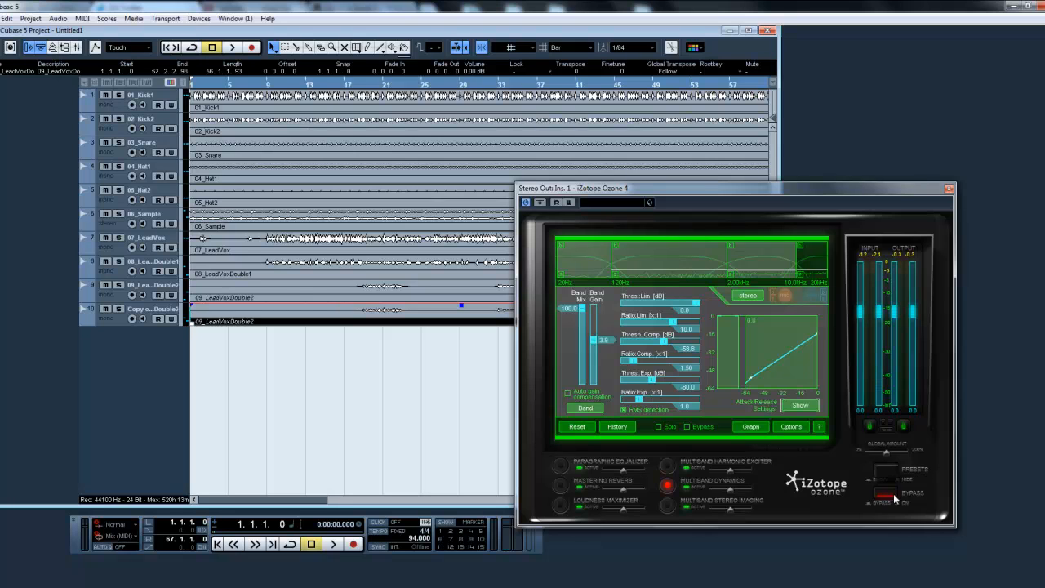
{"action": "left_click", "coordinate": [893, 496]}
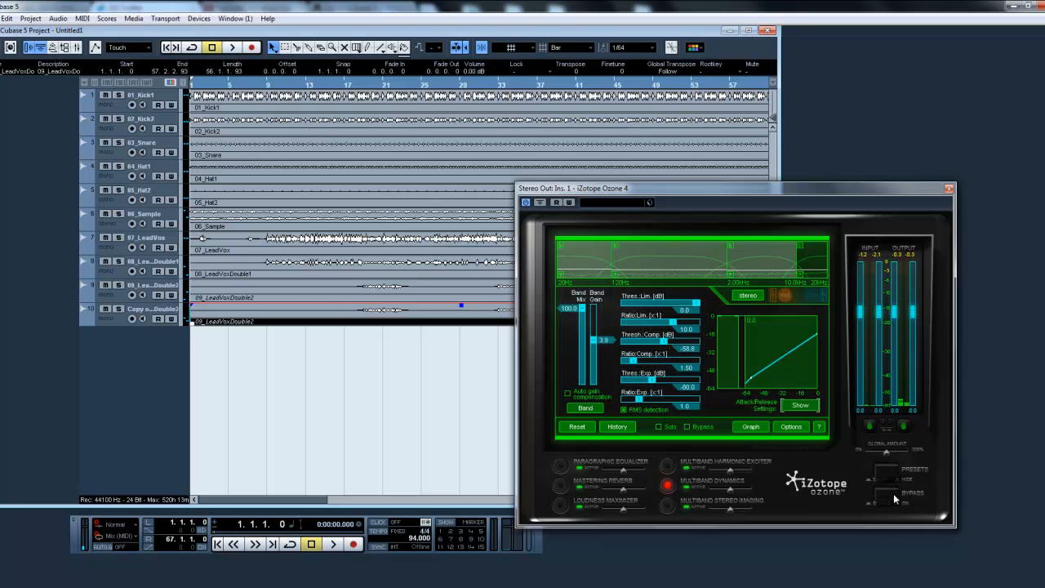
{"action": "left_click", "coordinate": [893, 496]}
{"action": "left_click", "coordinate": [894, 497]}
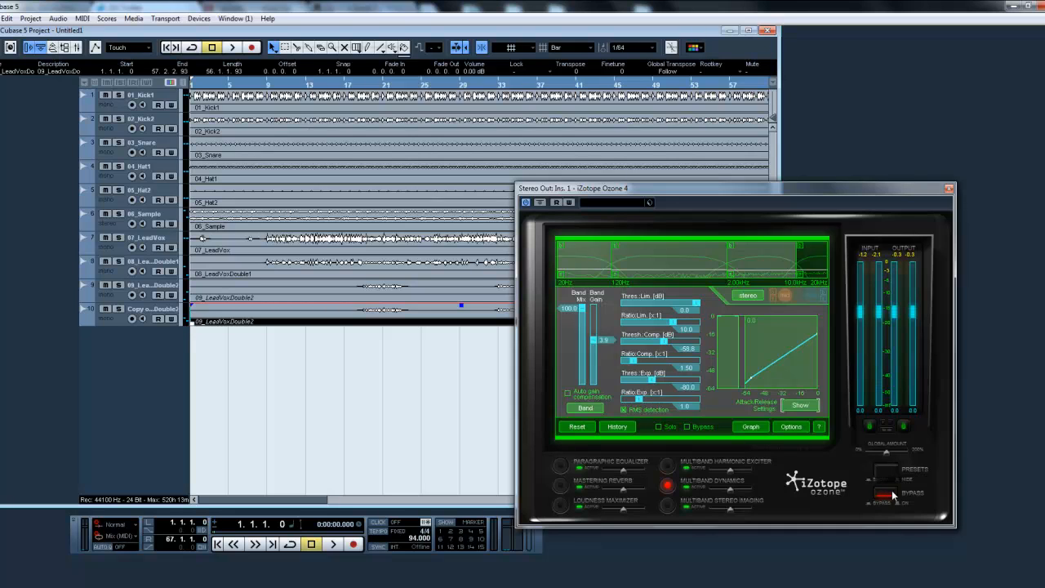
Step: Play the song from the start, compare it with Ozone bypassed and active, and stop playback with Ozone active
{"action": "key", "text": "space"}
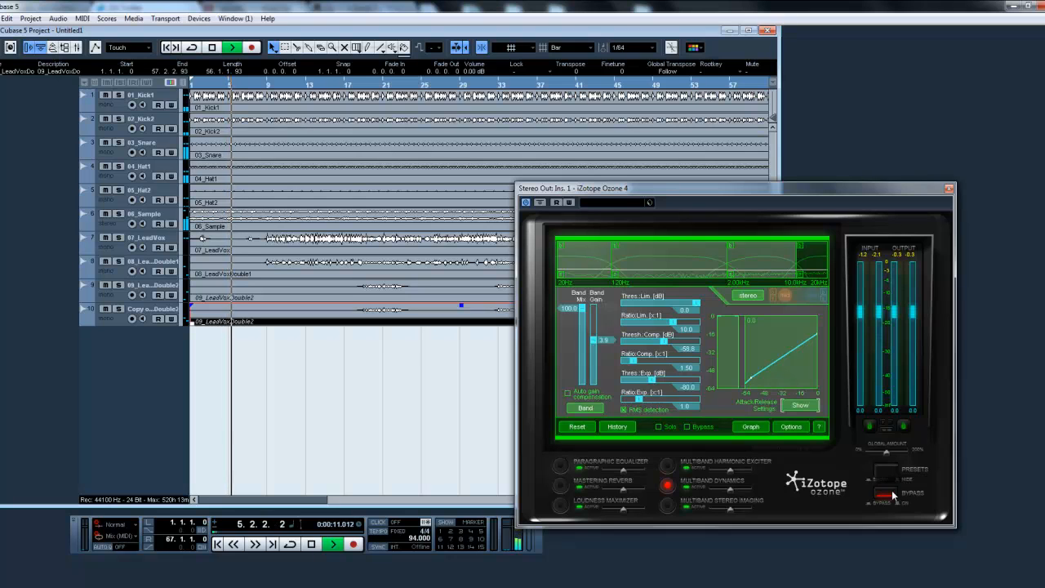
{"action": "left_click", "coordinate": [892, 492]}
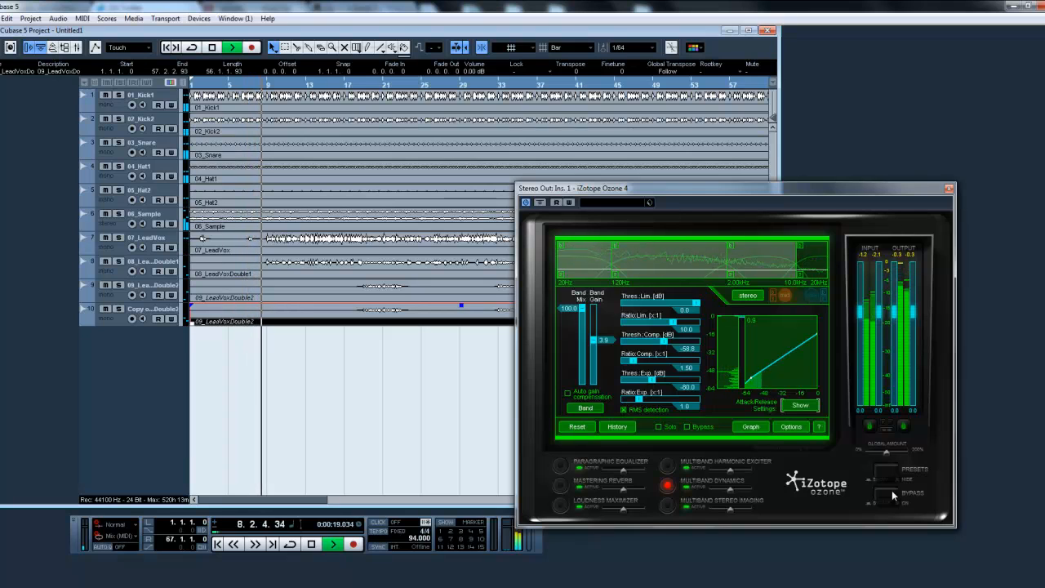
{"action": "left_click", "coordinate": [893, 494]}
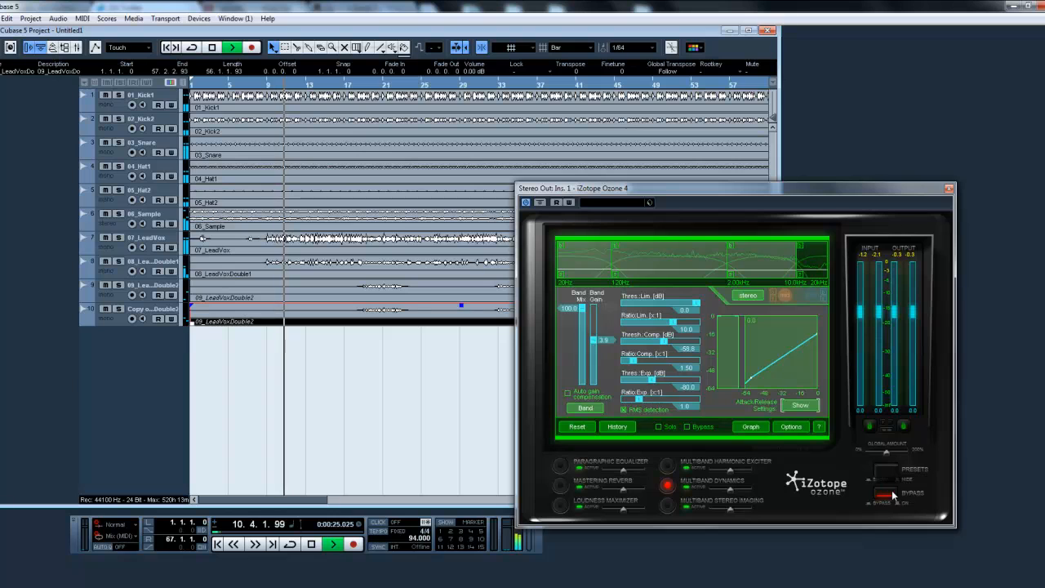
{"action": "left_click", "coordinate": [892, 494]}
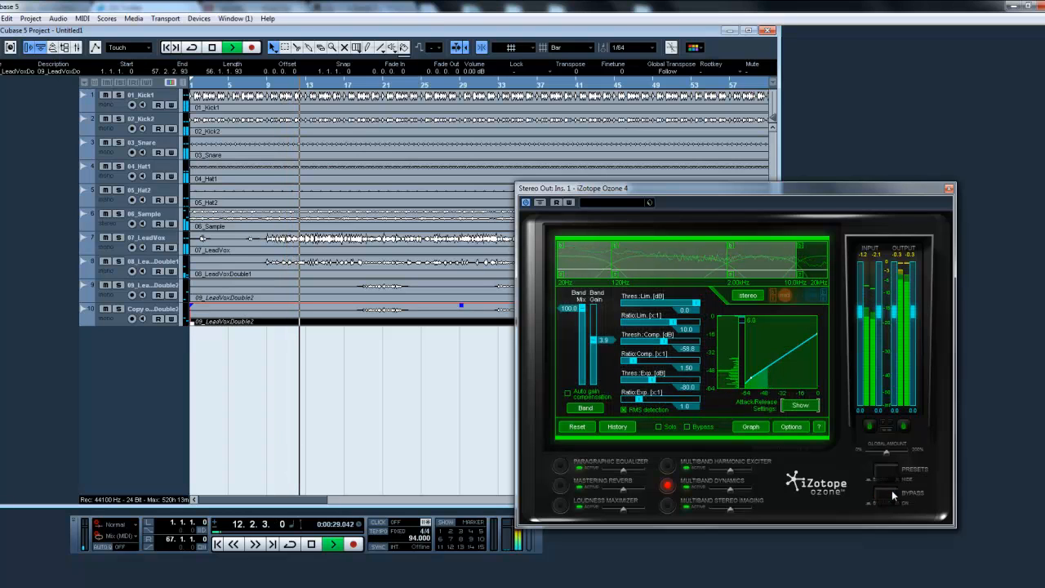
{"action": "key", "text": "space"}
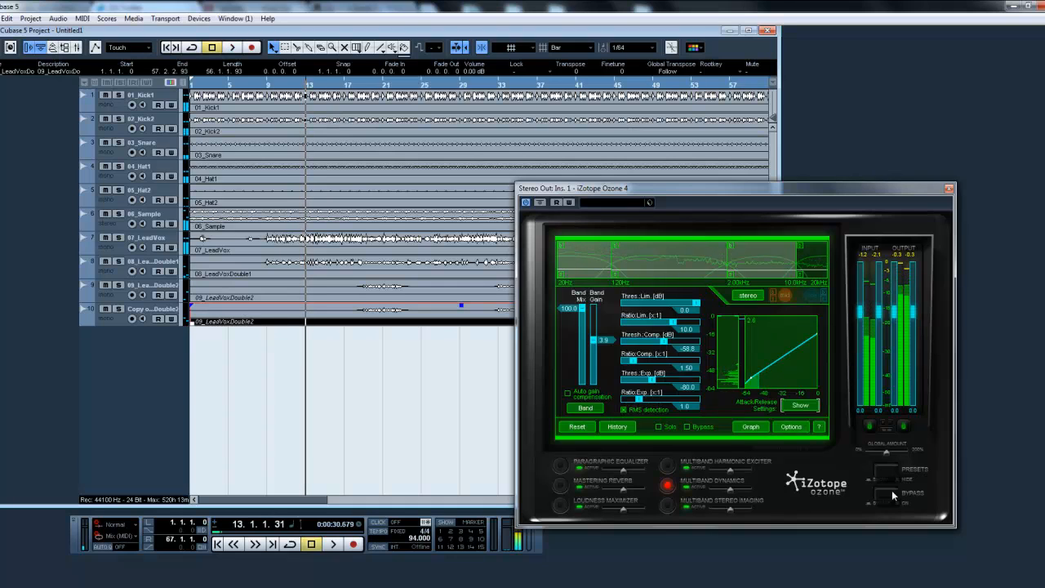